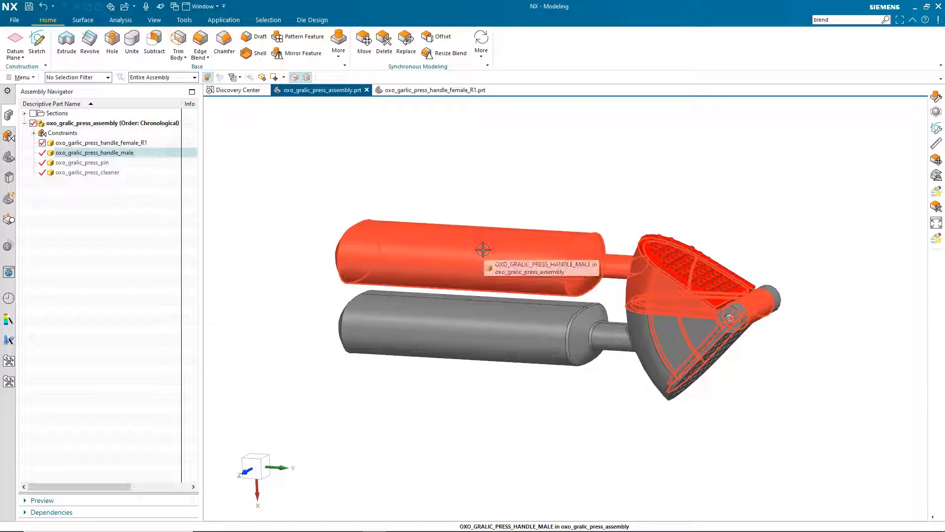
Display handle_female_R1.prt on its own and switch to the Pre/Post application
click(433, 93)
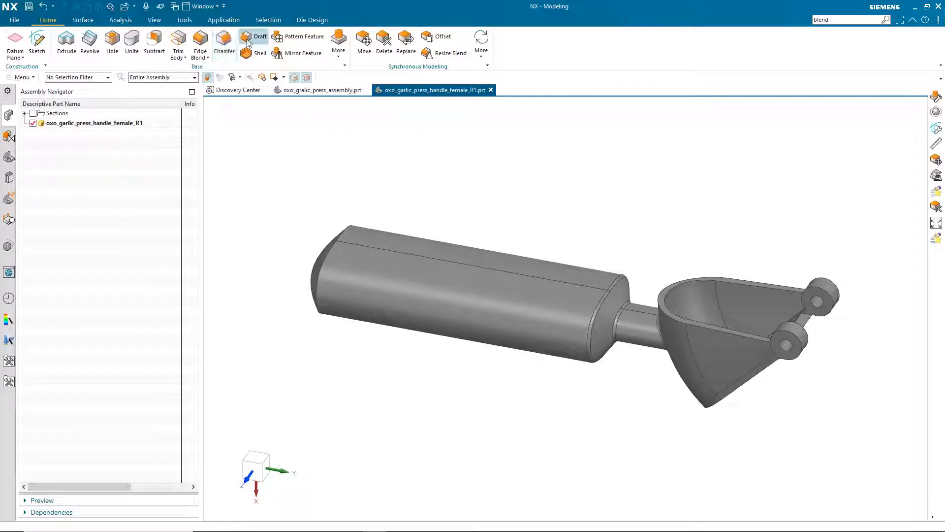
click(223, 20)
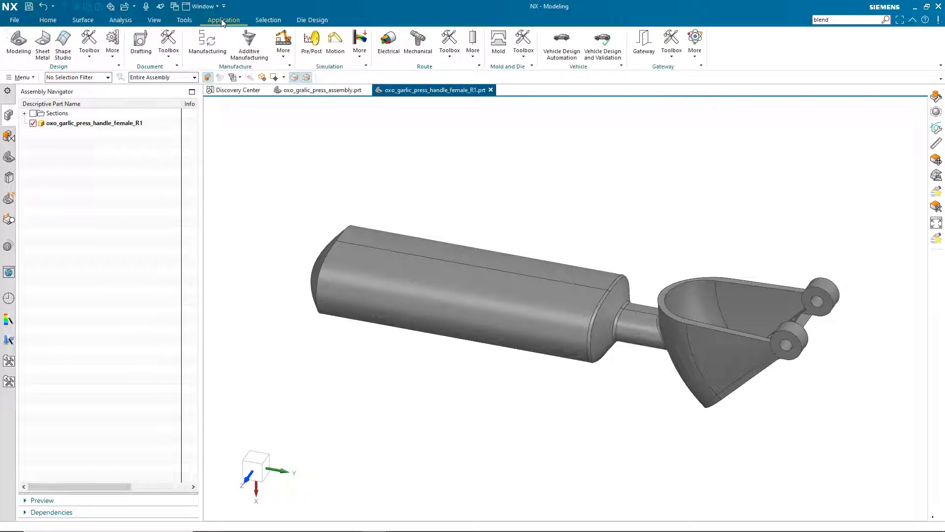
click(312, 44)
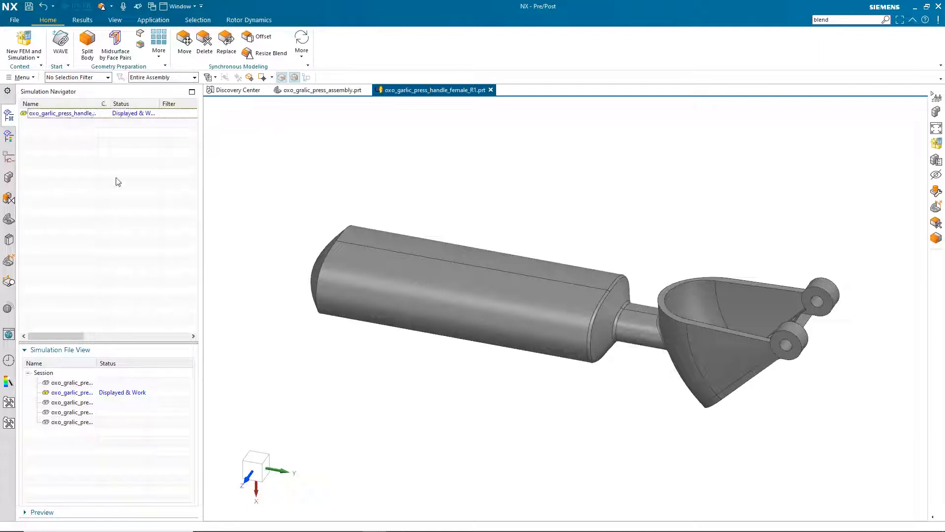
Create the idealized part oxo_garlic_press_handle_female_R1_i.prt with its default name
mouse_move(386, 179)
middle_down()
mouse_move(414, 172)
mouse_move(486, 198)
mouse_move(506, 173)
mouse_move(561, 232)
middle_up()
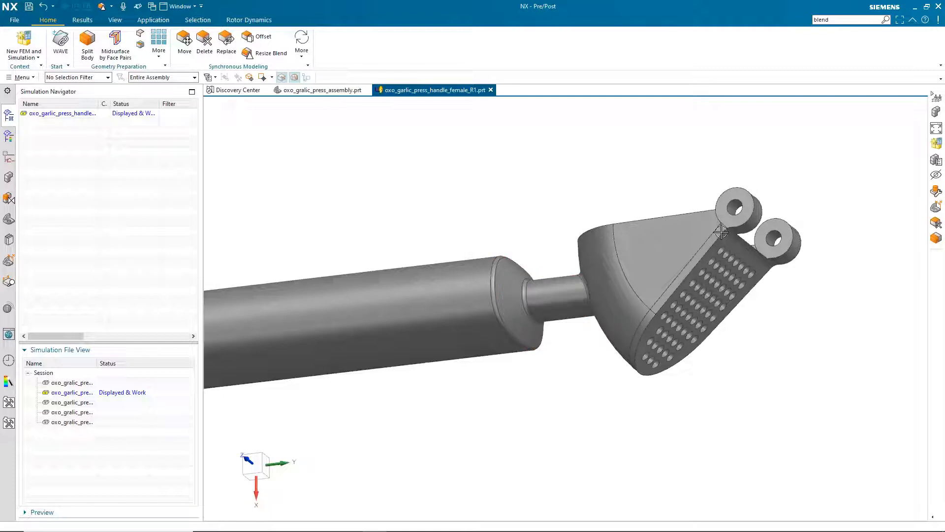
mouse_move(737, 237)
middle_down()
mouse_move(728, 321)
mouse_move(542, 196)
mouse_move(570, 154)
mouse_move(548, 168)
mouse_move(506, 164)
middle_up()
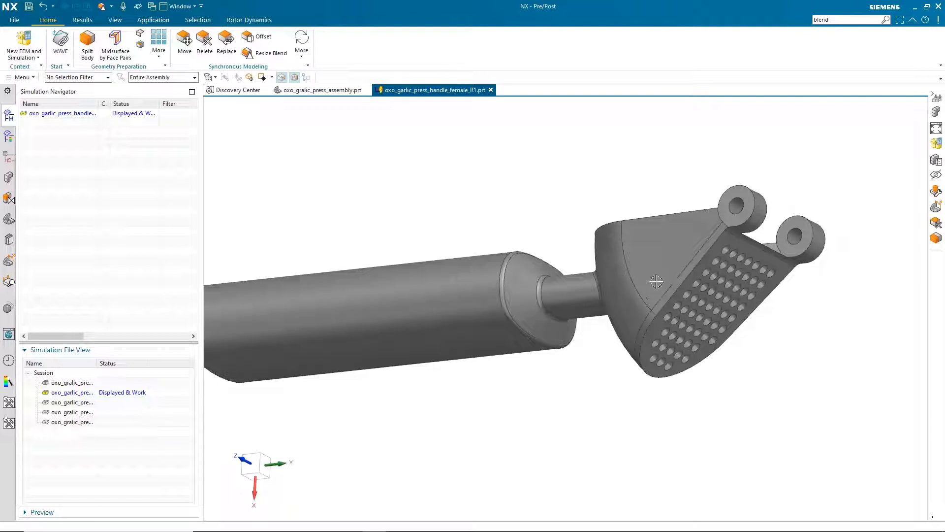
right_click(71, 115)
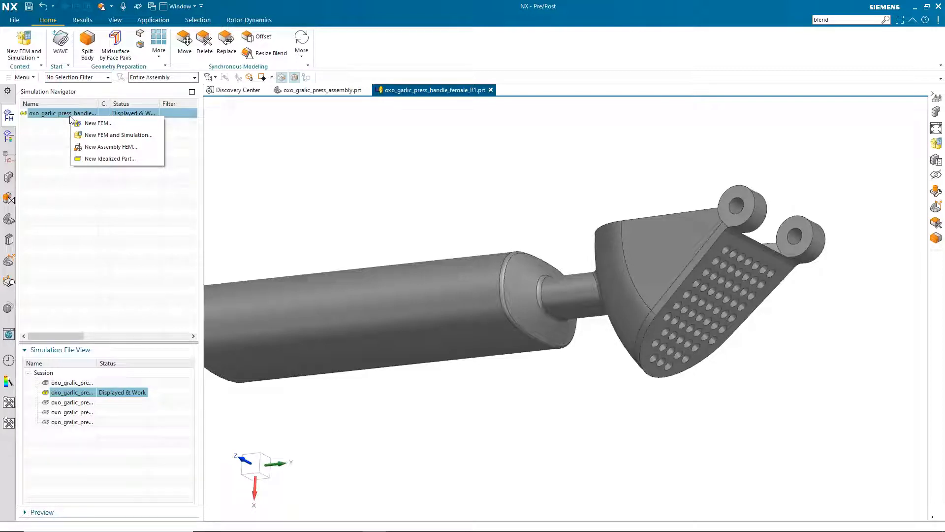
click(110, 159)
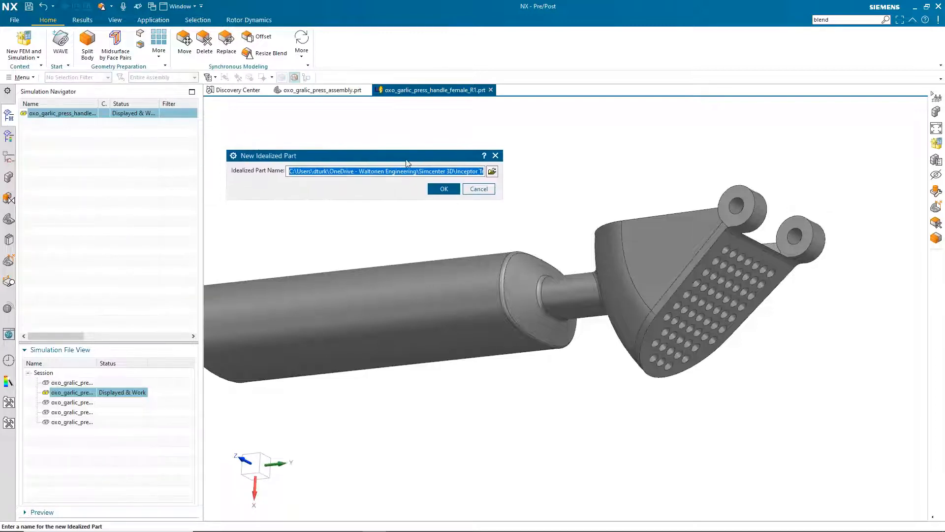
click(443, 188)
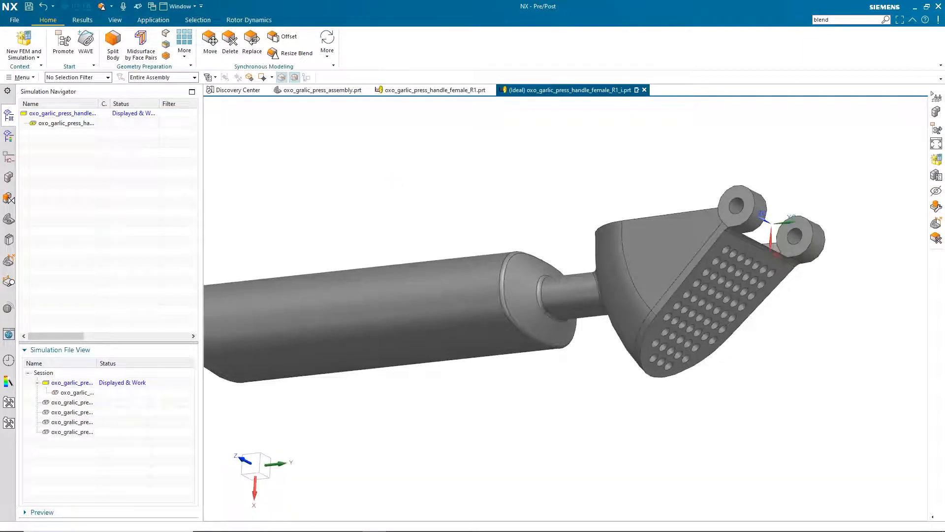
Promote the handle body into the idealized part
click(63, 42)
click(464, 312)
click(281, 217)
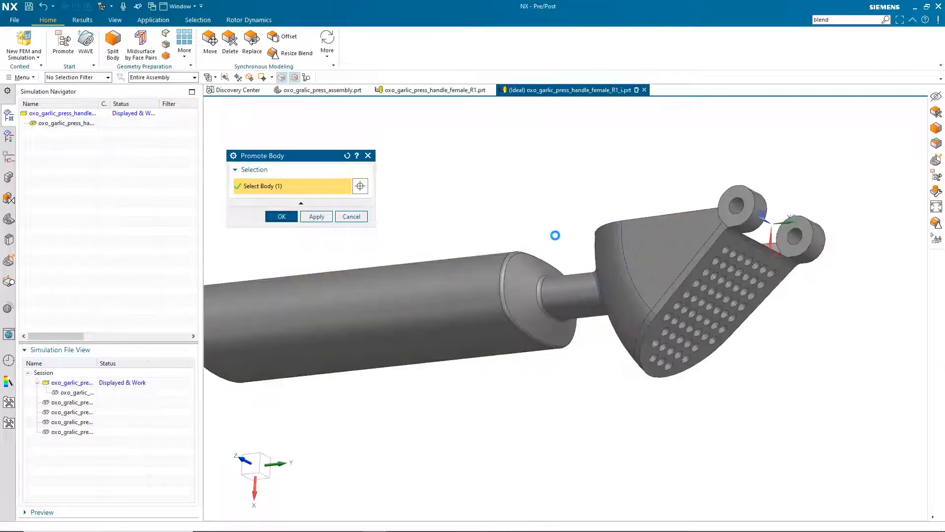
scroll(734, 267, up, 3)
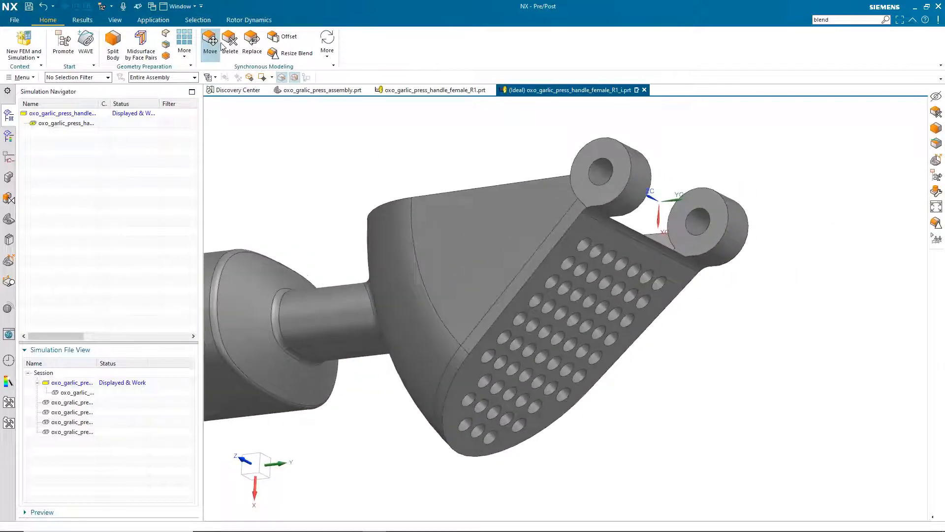
Delete all 62 basket press-hole faces using Find Clone Exact Match
click(230, 40)
click(581, 241)
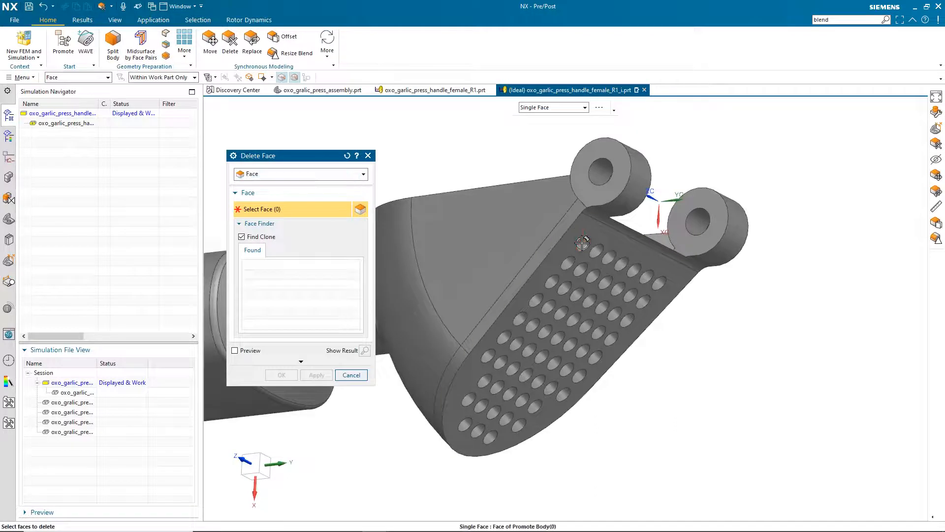
click(247, 265)
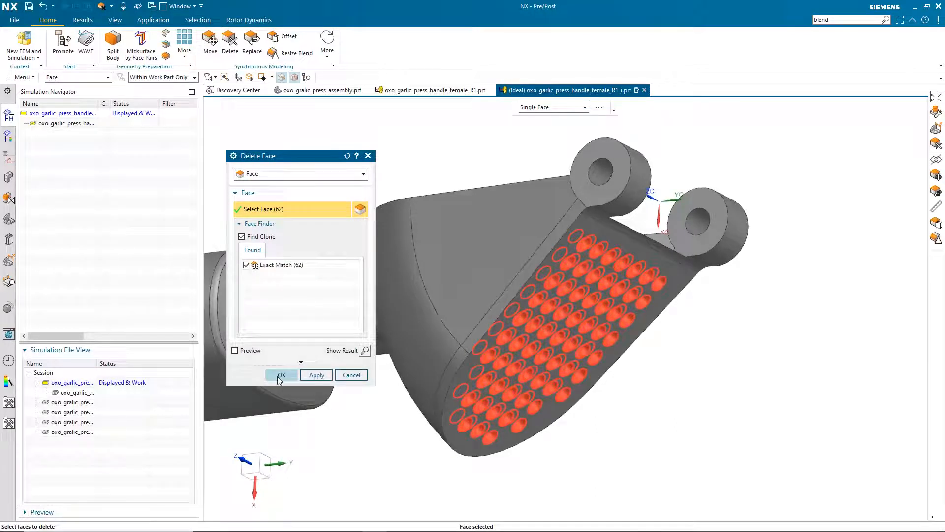
click(278, 376)
middle_drag(375, 156, 387, 140)
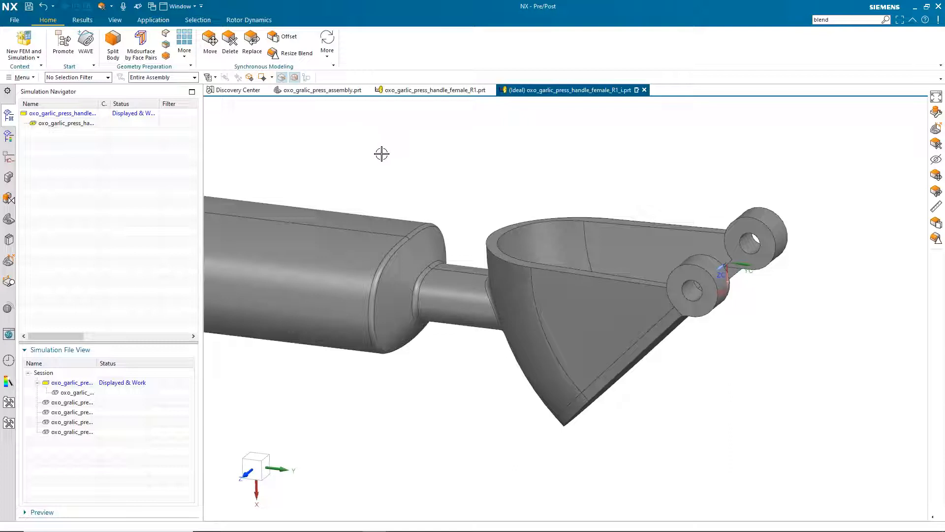
scroll(382, 154, down, 1)
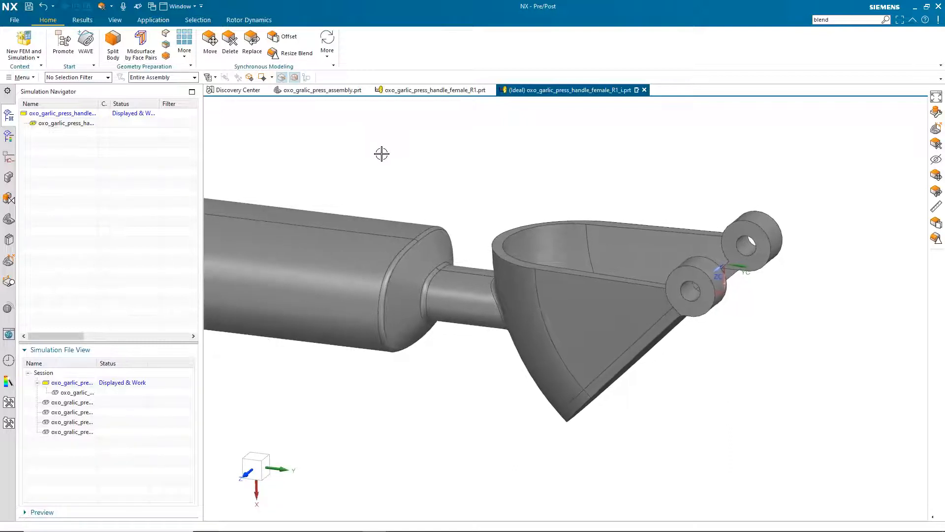
mouse_move(384, 160)
middle_down()
mouse_move(381, 152)
mouse_move(247, 154)
middle_up()
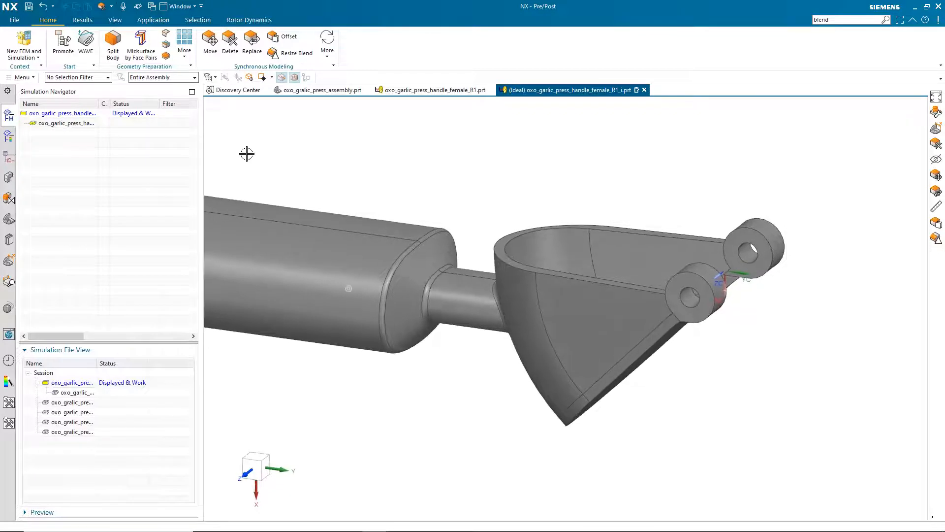
right_click(65, 113)
Create the FEM file oxo_garlic_press_handle_female_R1_i_fem1.fem with the Simcenter Nastran template
click(81, 121)
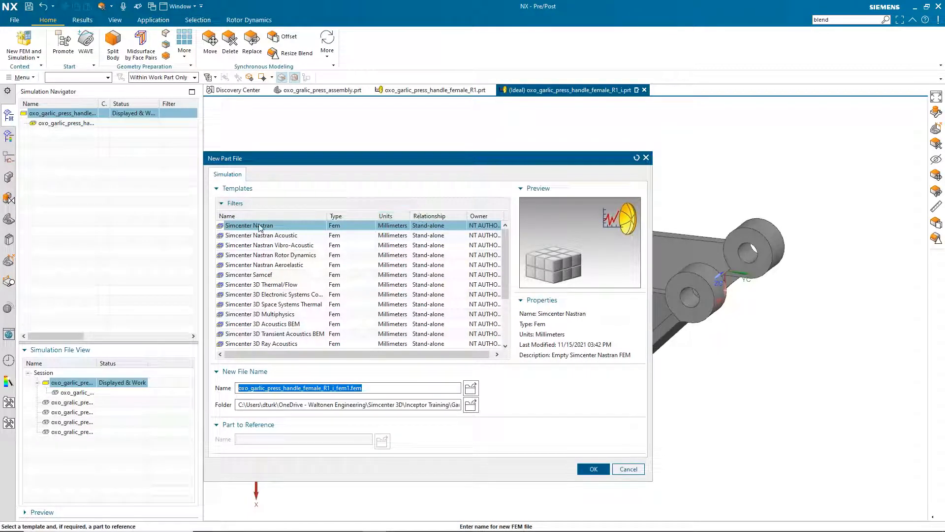
mouse_move(503, 247)
mouse_down()
mouse_move(500, 282)
mouse_move(498, 261)
mouse_up()
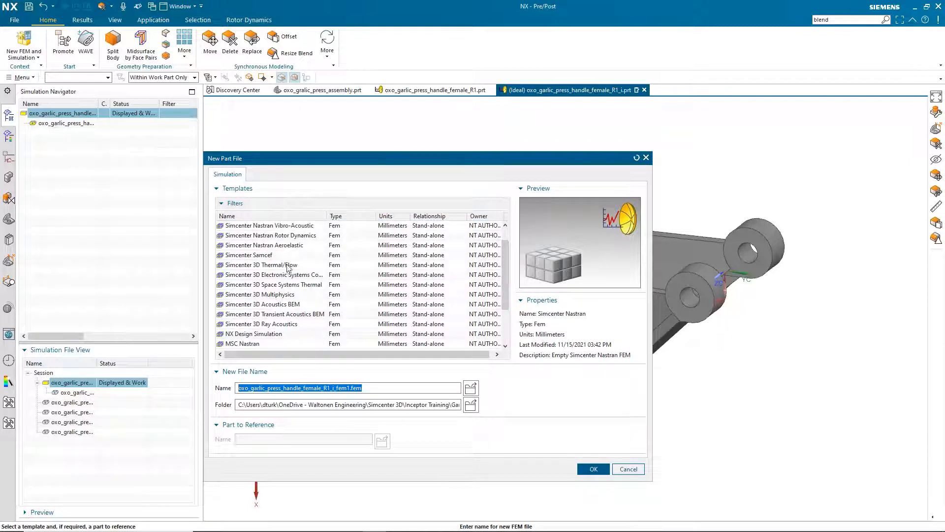
drag(506, 267, 507, 246)
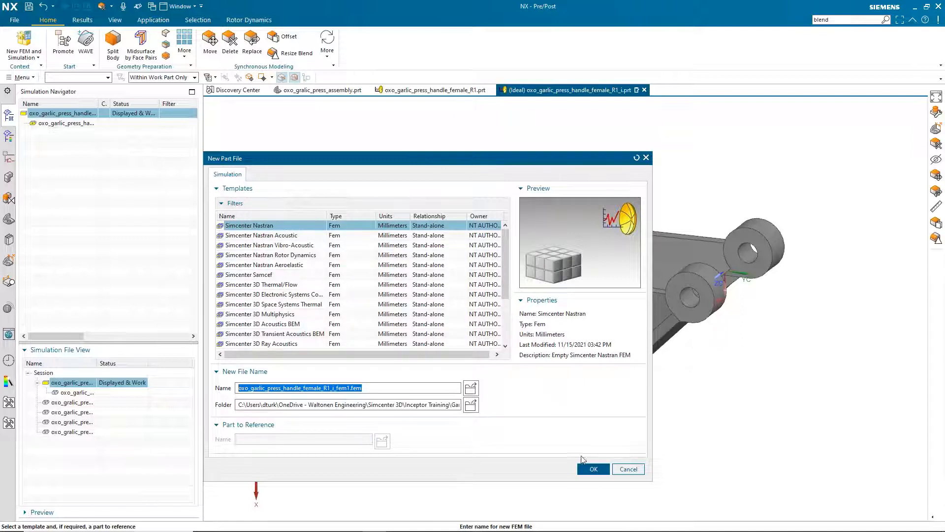
click(594, 469)
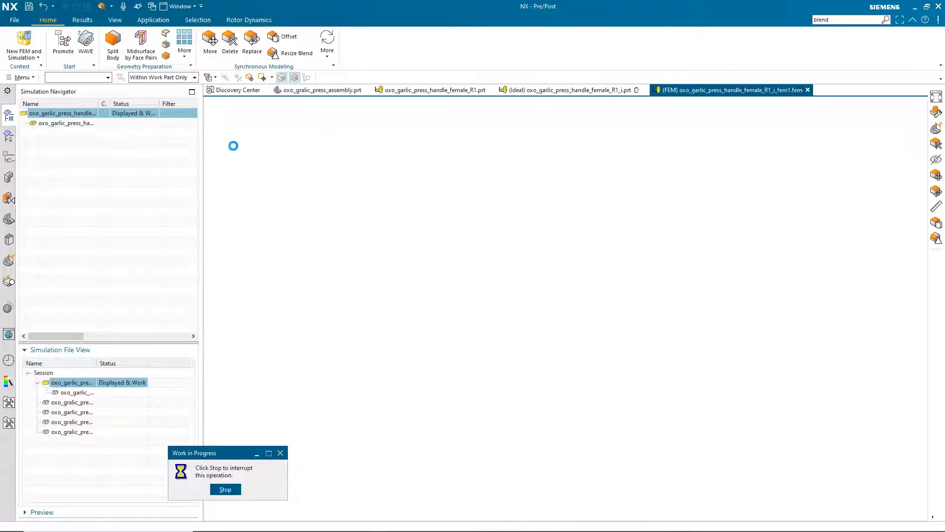
click(323, 520)
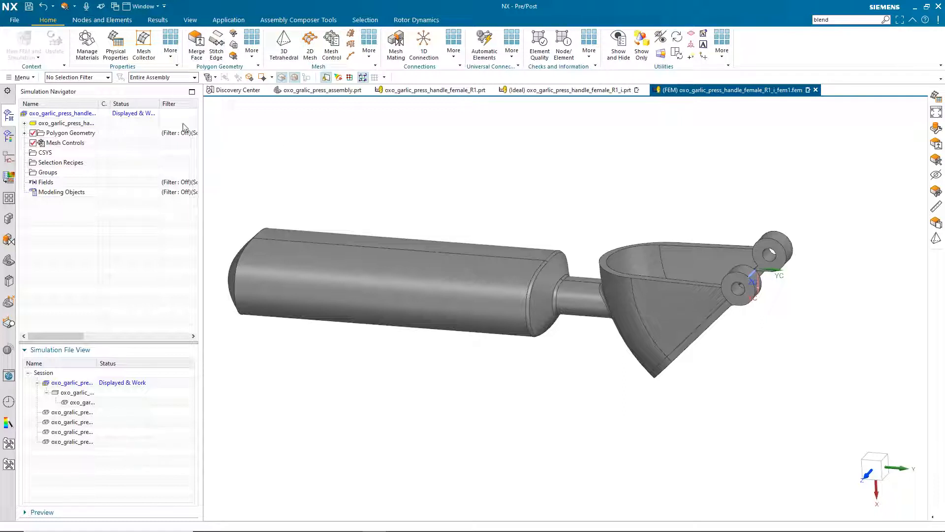
Create a PSOLID physical property named Steel using AISI_Steel_4340 material
click(117, 45)
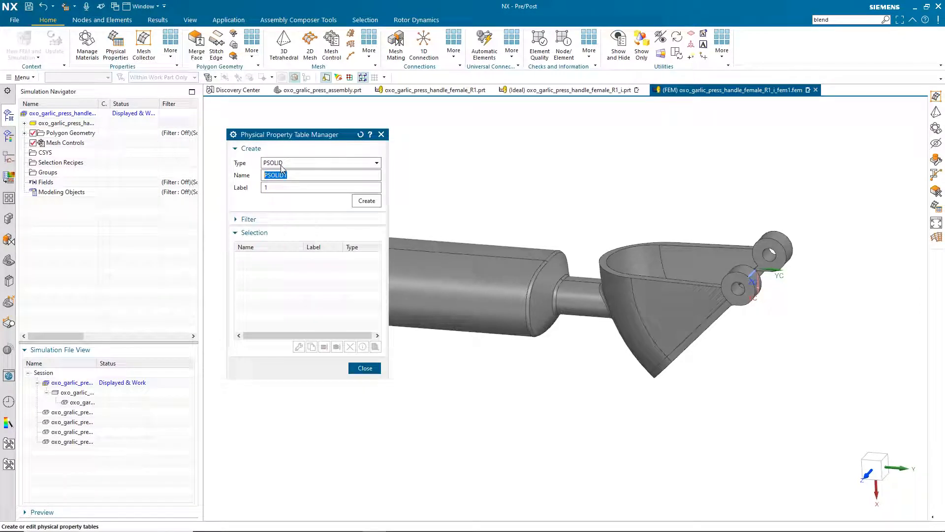
text(Steel)
click(367, 203)
click(329, 207)
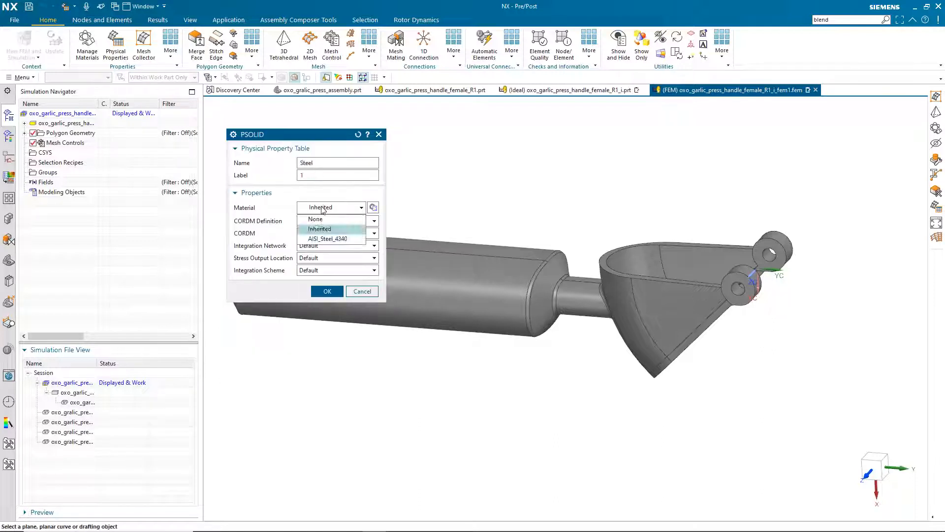
click(330, 239)
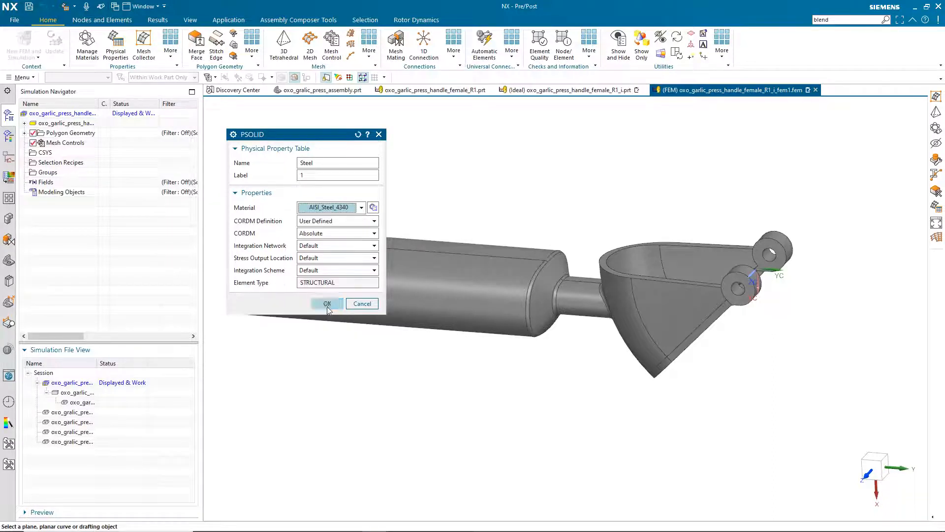
click(327, 302)
click(364, 368)
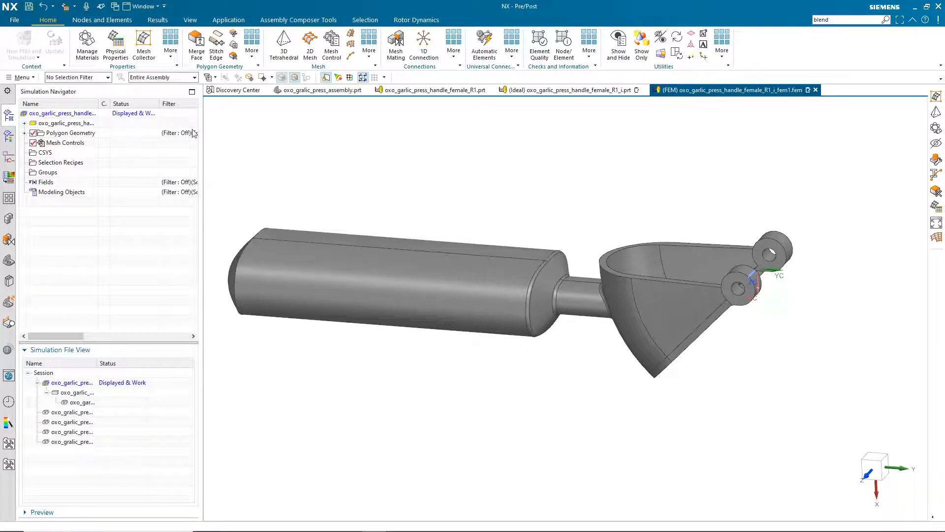
Create a 3D Solid mesh collector named Female with the Steel solid property
click(144, 49)
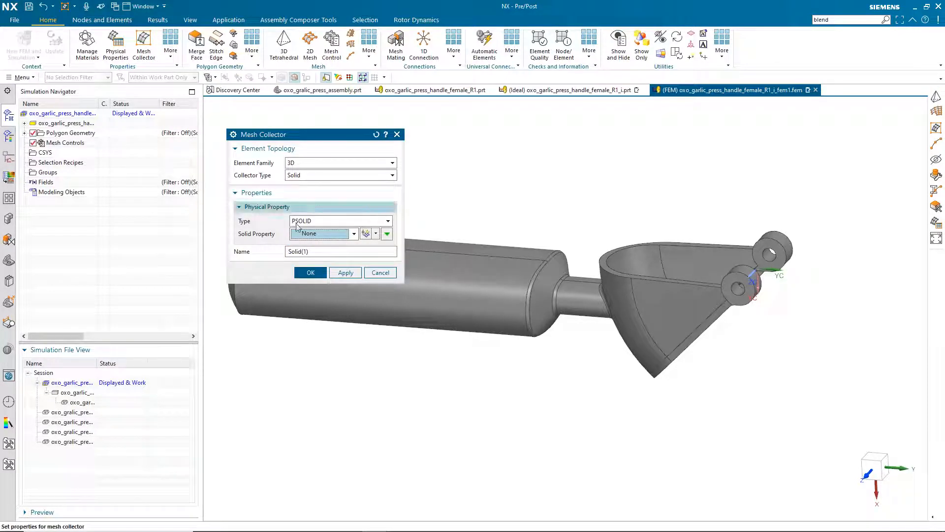
double_click(310, 252)
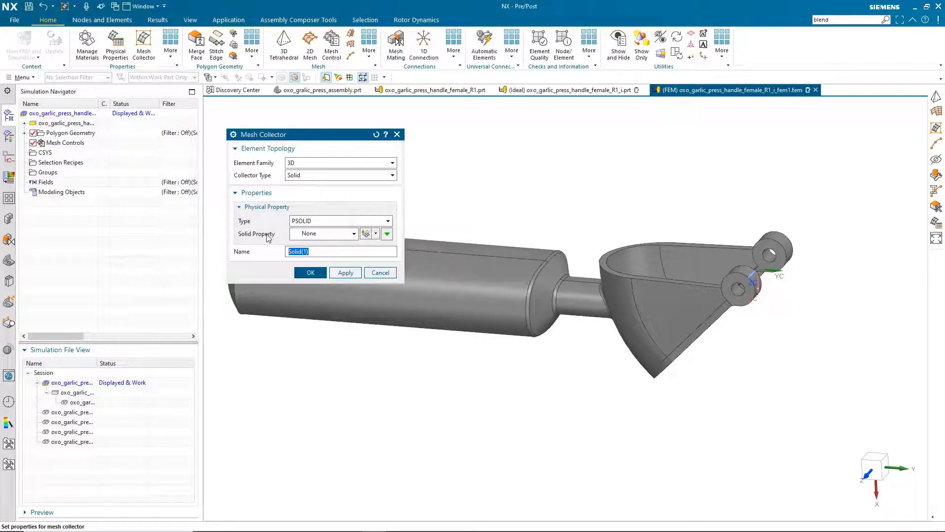
text(Female)
click(309, 236)
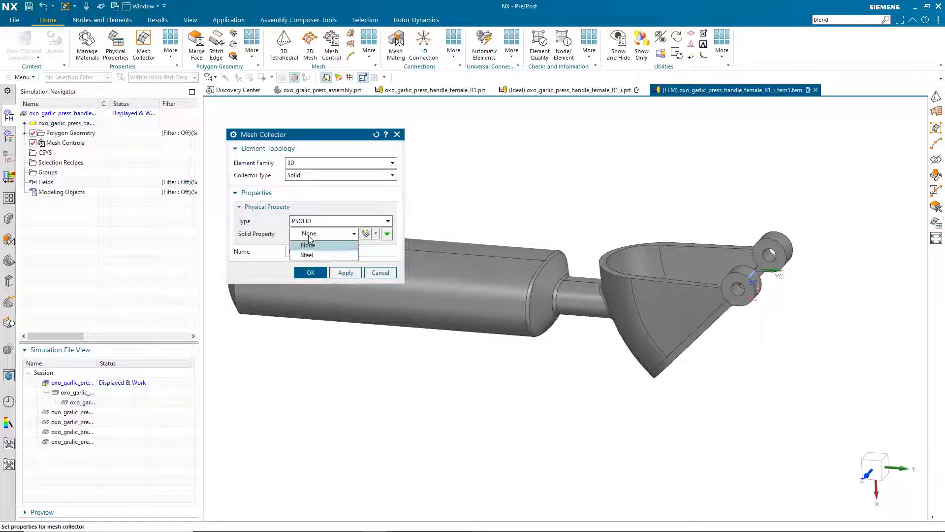
click(308, 254)
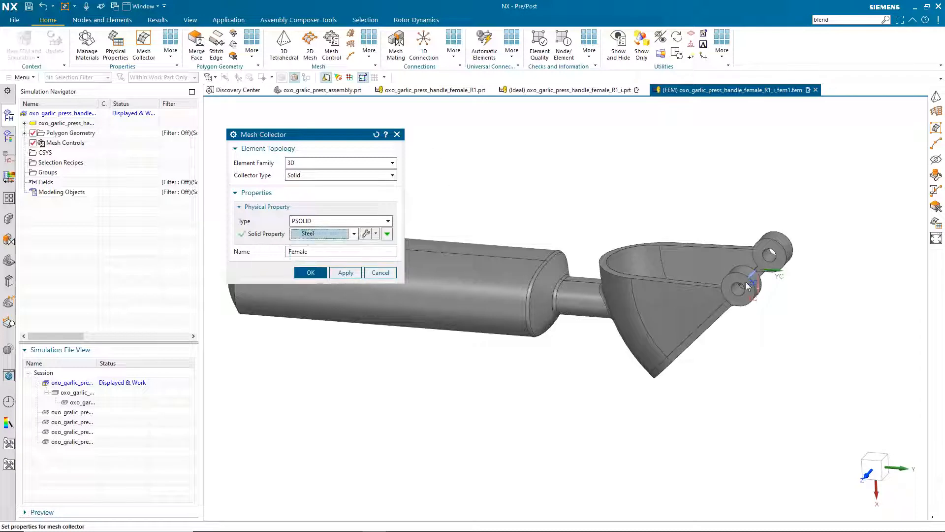
click(312, 269)
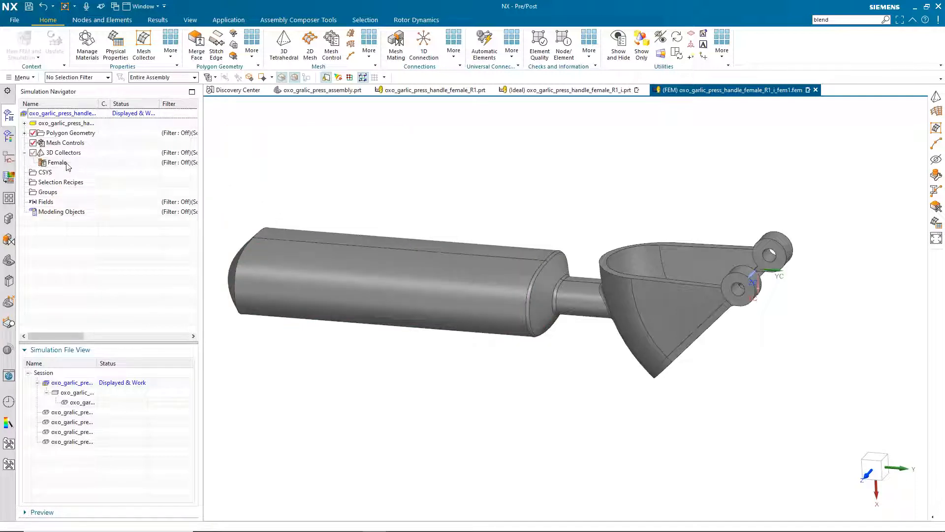
Set the Female mesh collector's display colour to cyan
right_click(67, 164)
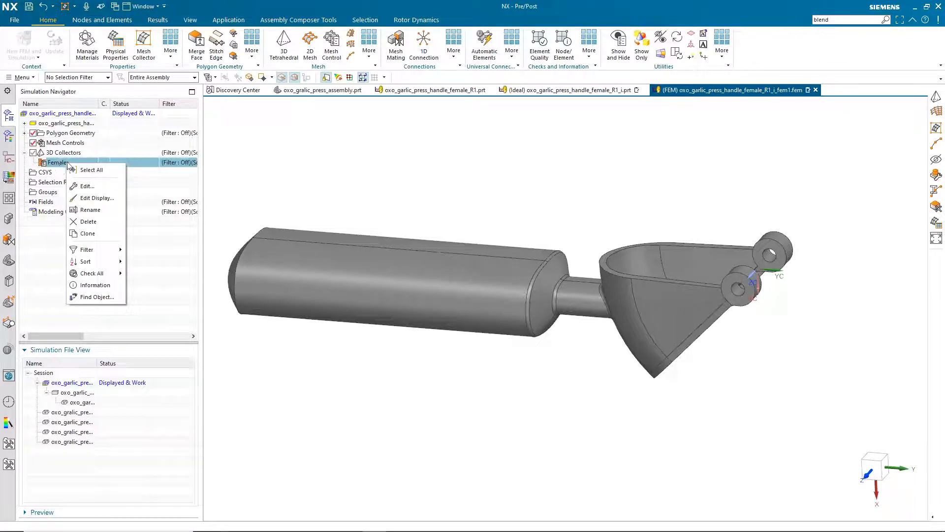
click(94, 198)
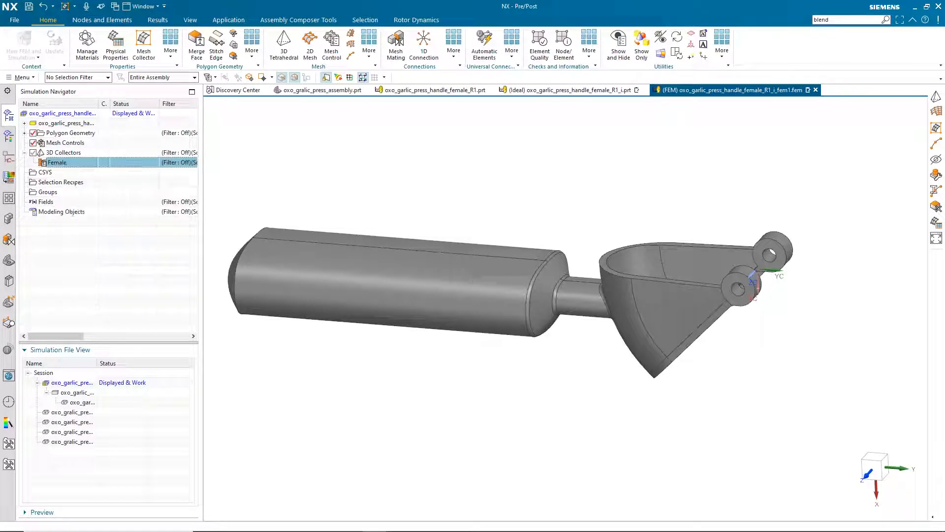
click(316, 200)
click(318, 452)
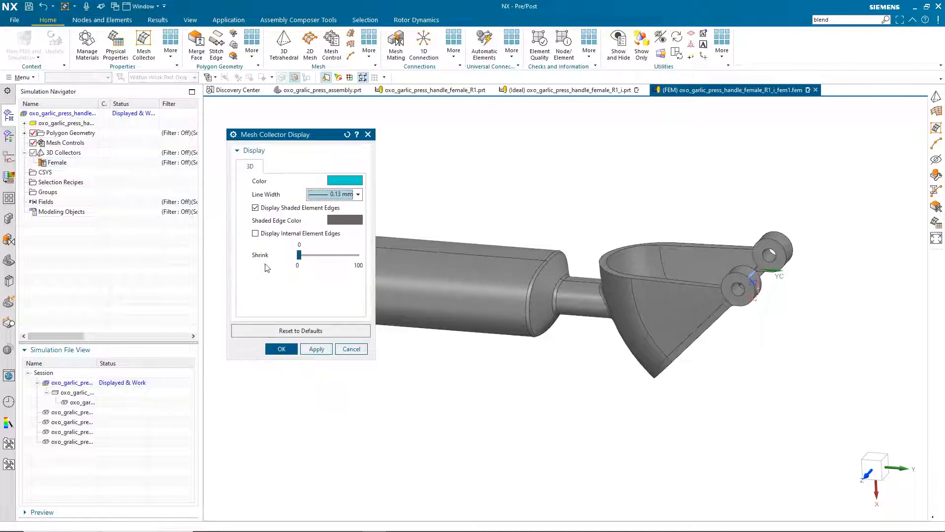
click(279, 348)
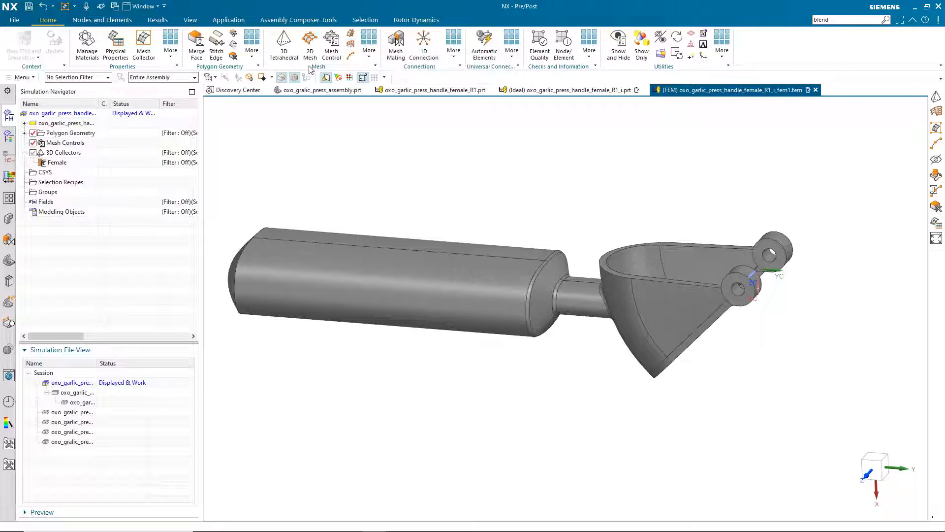
Mesh the handle body with 4 mm 3D tetrahedral elements stored in the Female collector
click(285, 40)
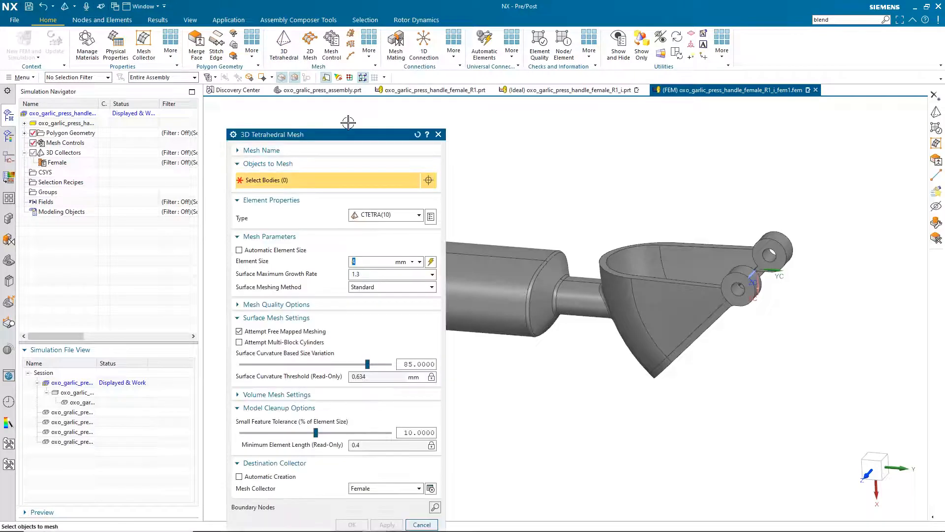
drag(348, 123, 325, 106)
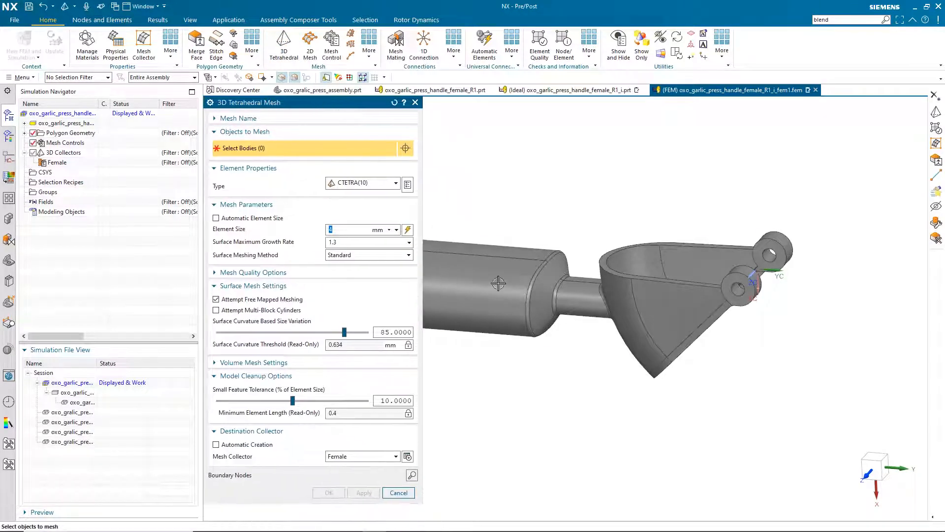
click(493, 262)
middle_drag(456, 222, 425, 226)
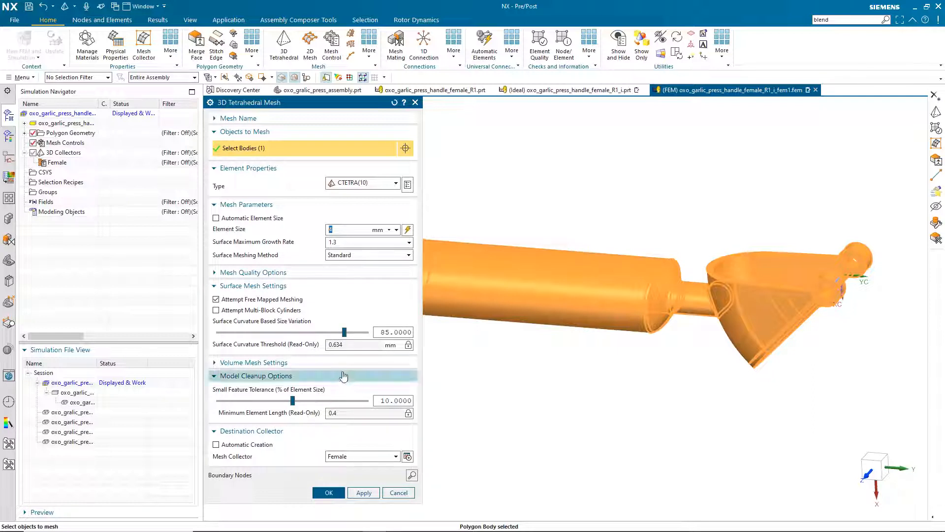
click(380, 457)
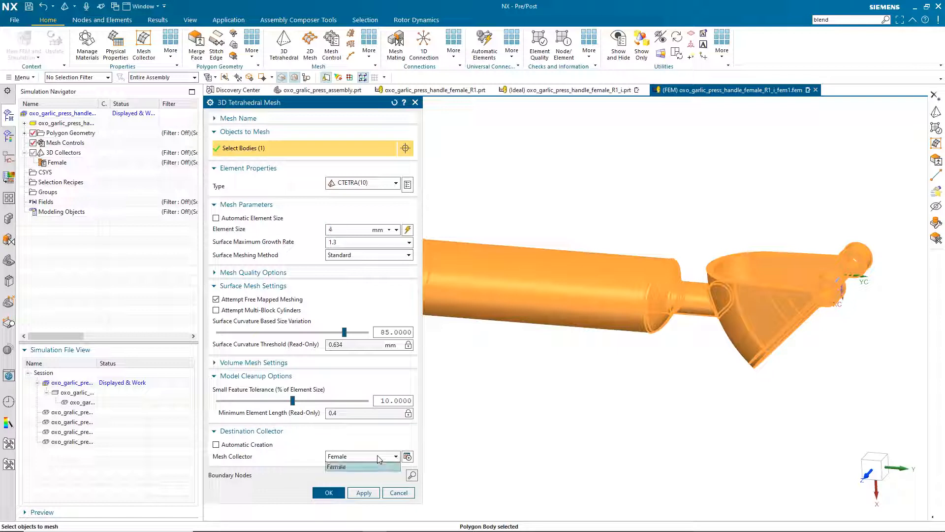
click(344, 467)
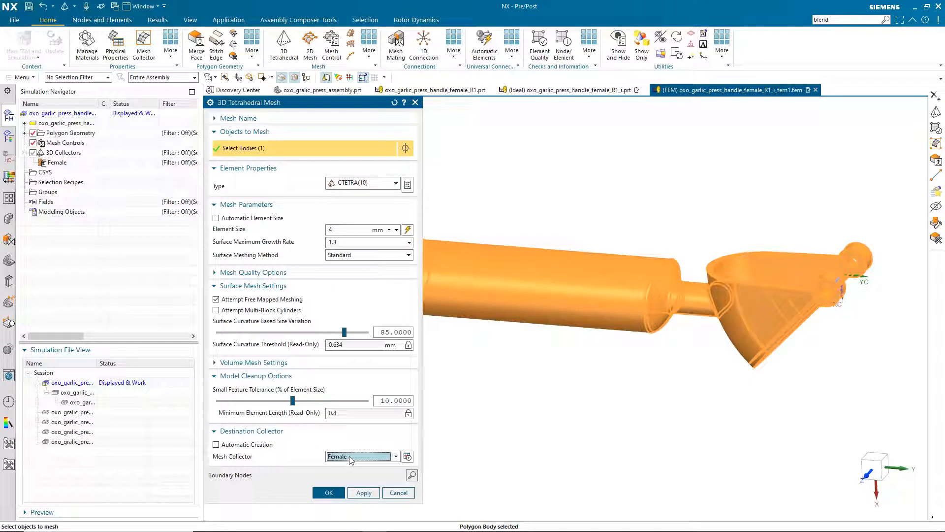
click(328, 493)
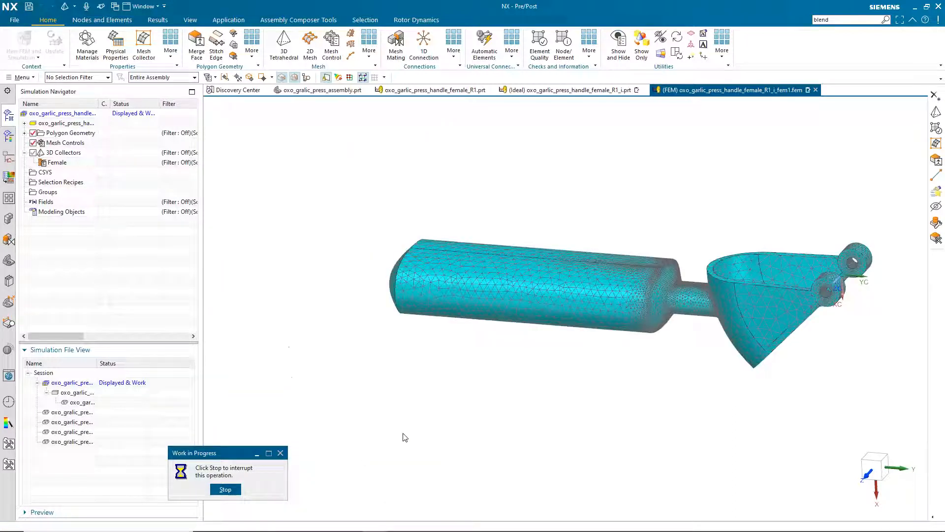
middle_drag(471, 185, 513, 173)
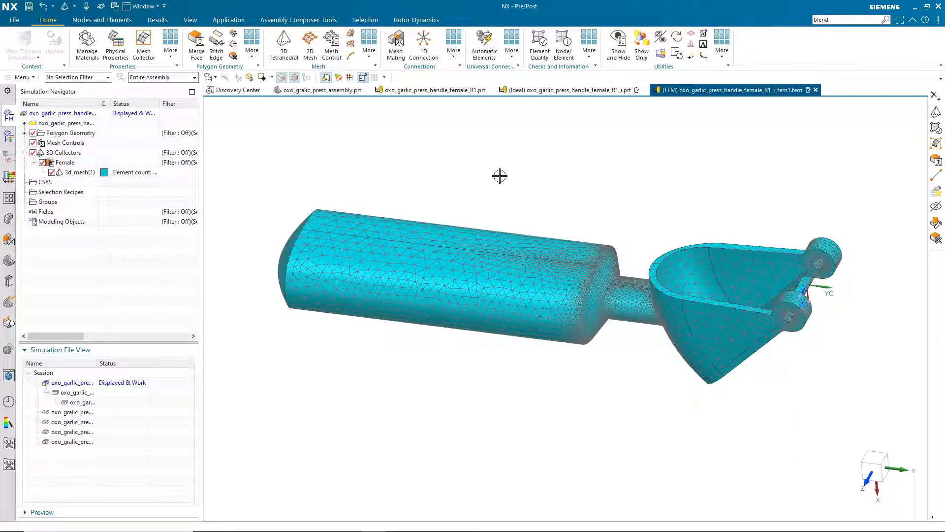
key(F8)
middle_drag(495, 176, 494, 177)
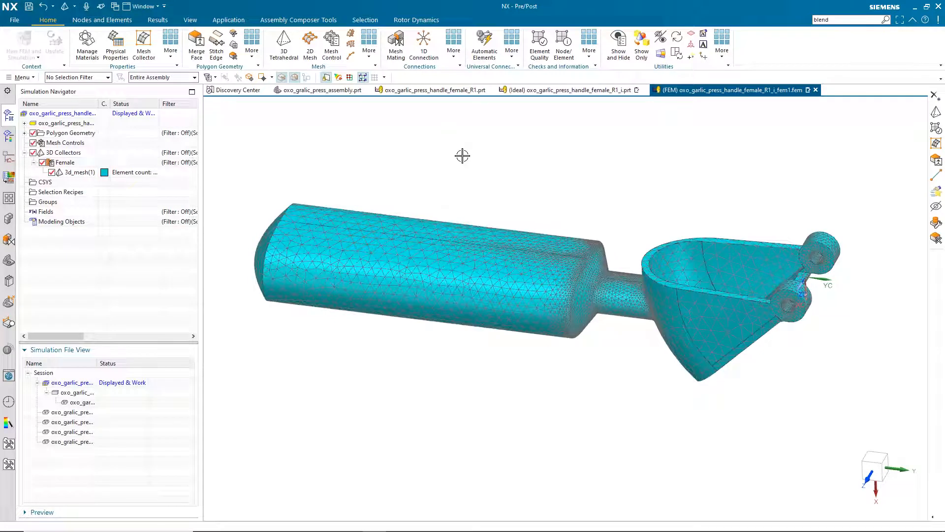
Create a Simcenter Nastran simulation from the FEM with Solution 1 as SOL 101 Linear Statics
right_click(73, 124)
right_click(63, 114)
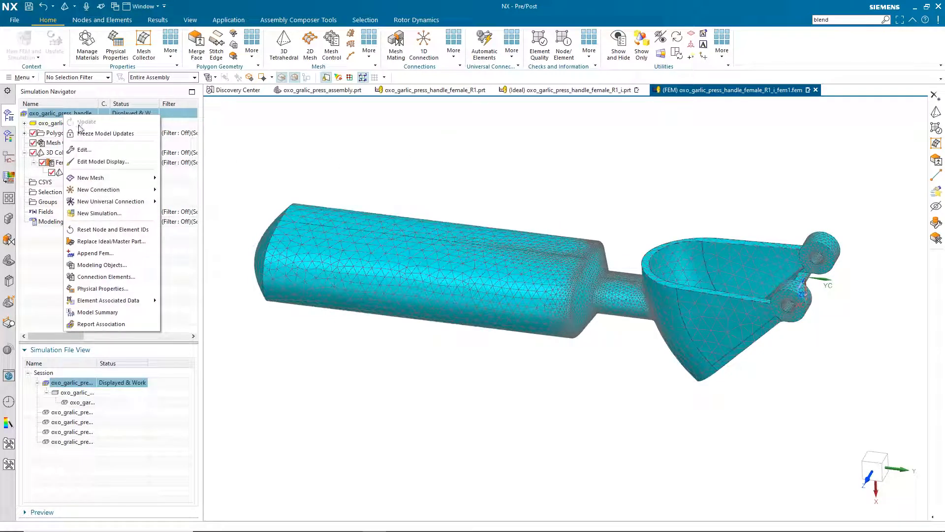
click(107, 217)
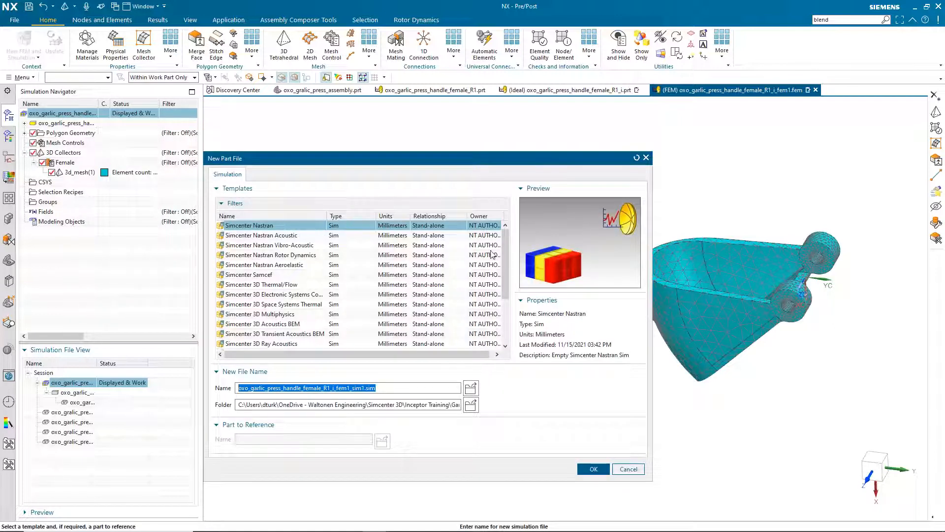
mouse_move(505, 259)
mouse_down()
mouse_move(505, 302)
mouse_move(501, 258)
mouse_up()
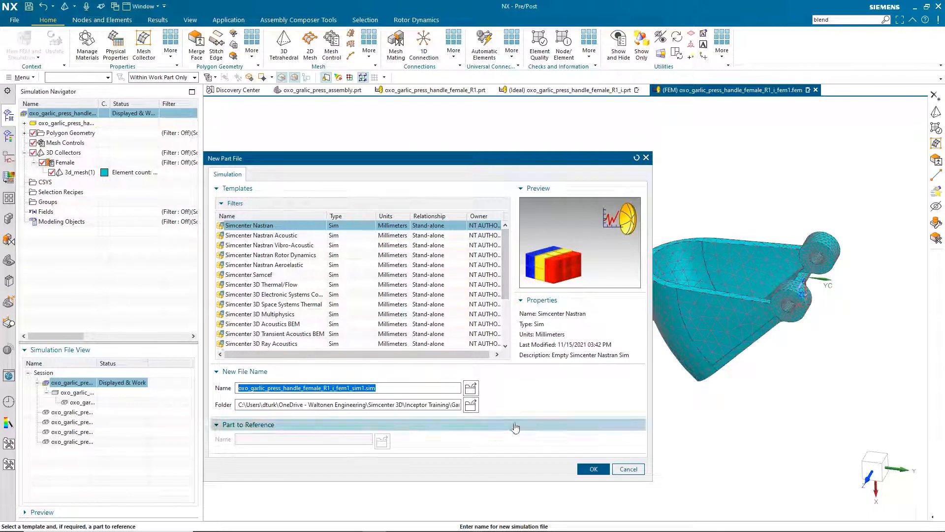
click(591, 470)
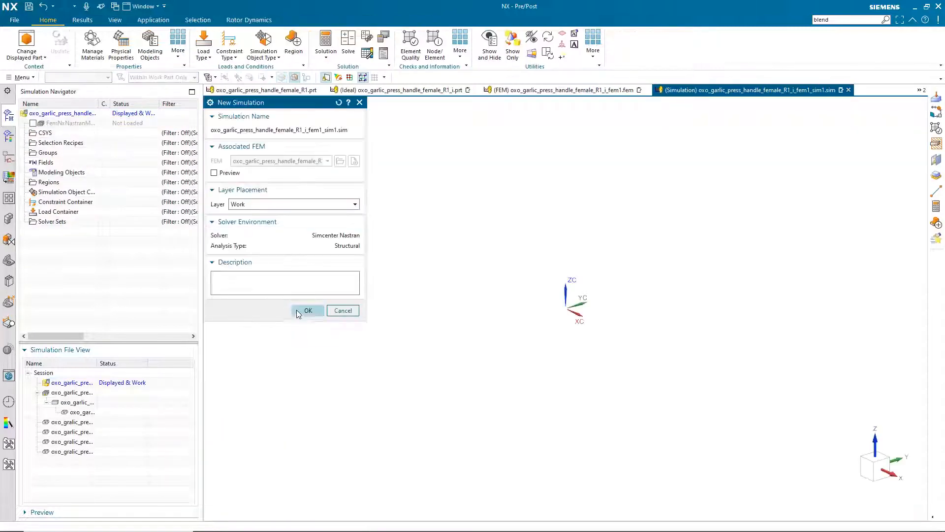
click(306, 311)
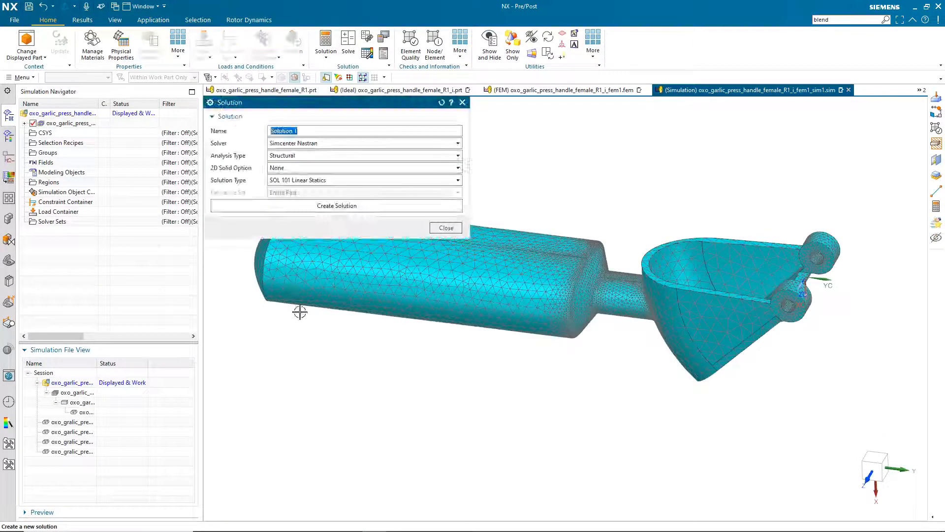
click(348, 205)
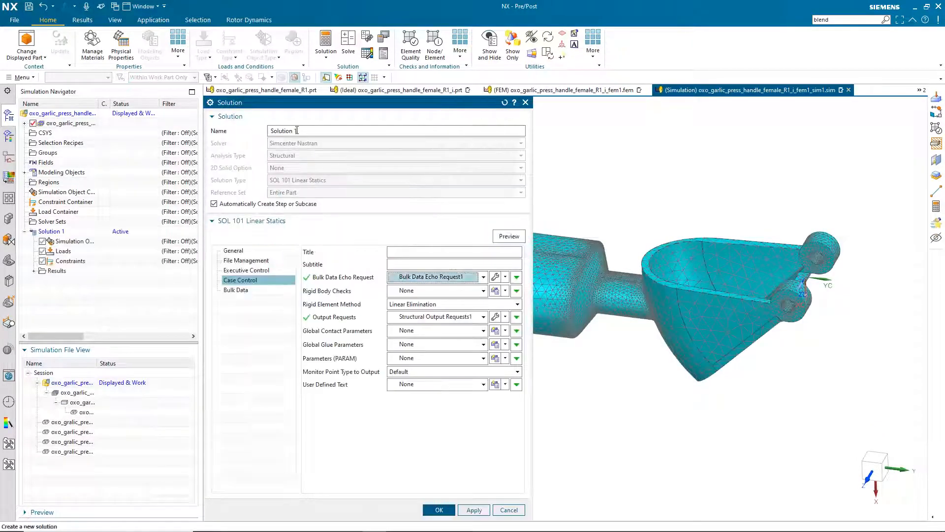
click(439, 510)
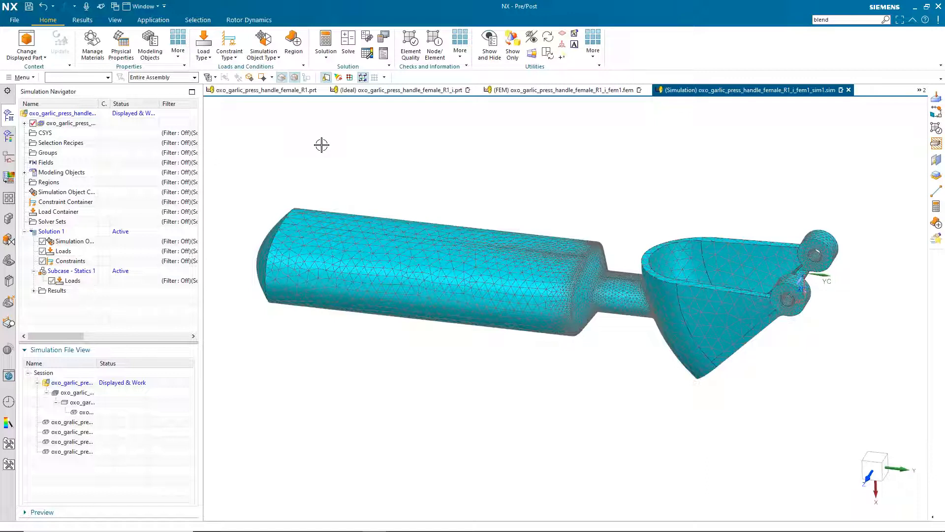
Start a Force load and set its direction from the model in a side view
click(206, 55)
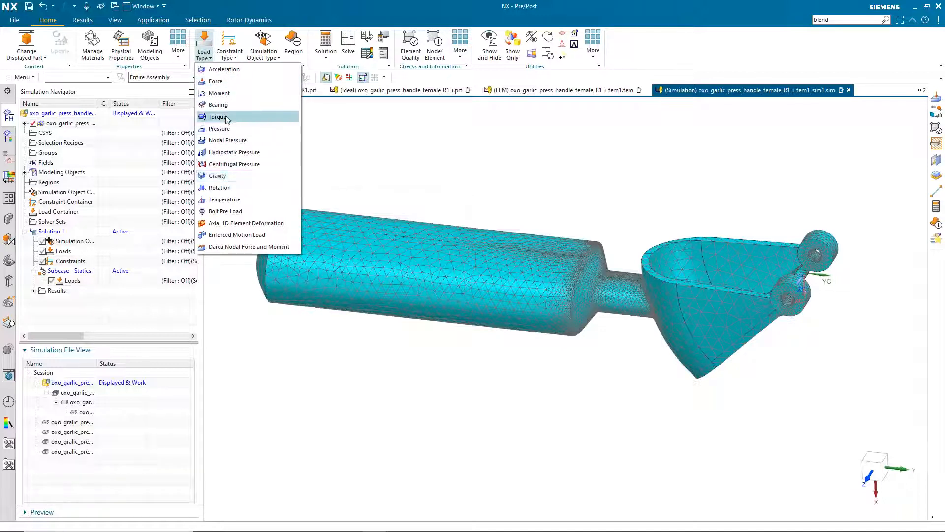
click(198, 83)
middle_drag(545, 292, 565, 272)
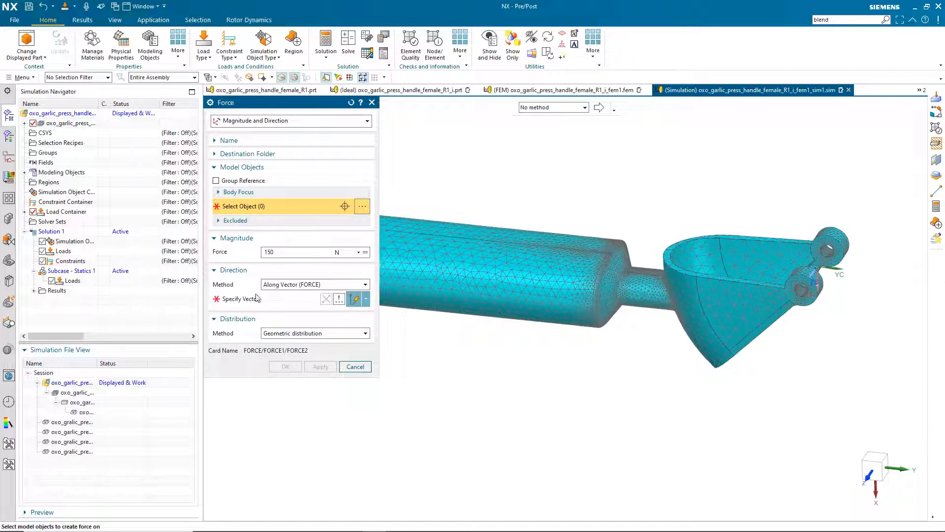
click(259, 299)
middle_drag(510, 311, 569, 274)
key(F8)
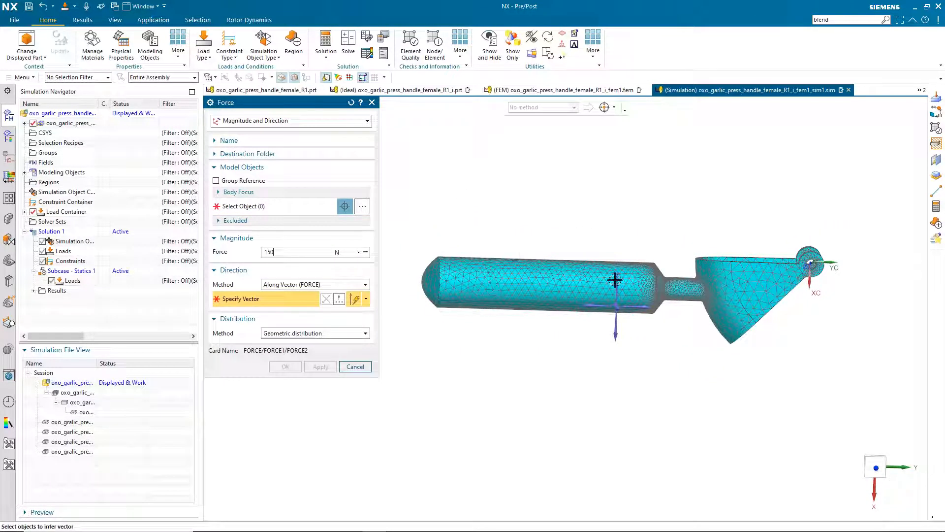
click(616, 279)
Apply the 150 N force at Node 23678 on the end of the handle grip
middle_drag(429, 389, 443, 282)
scroll(441, 339, up, 2)
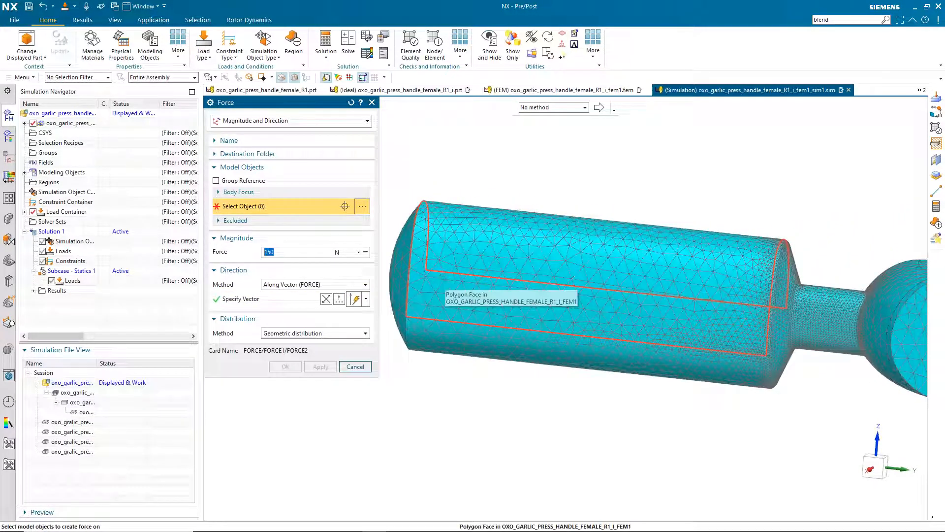
click(442, 288)
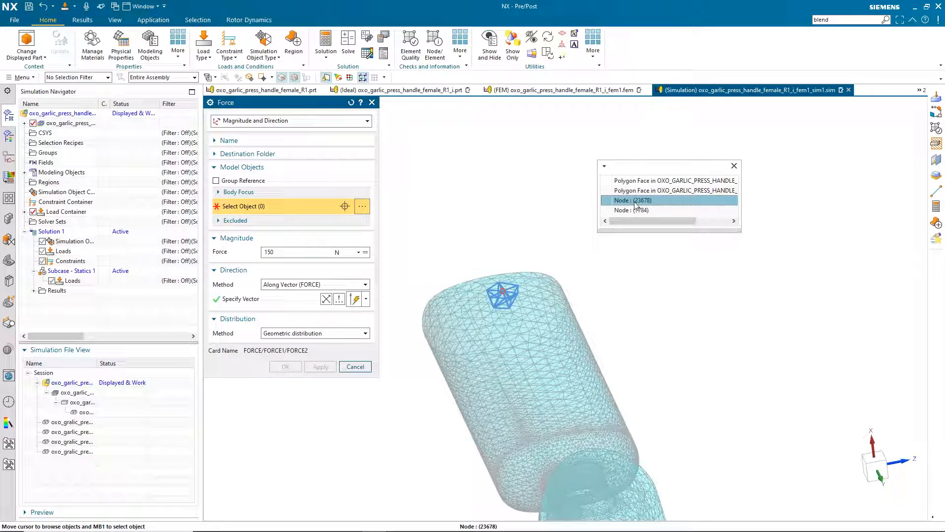
click(635, 202)
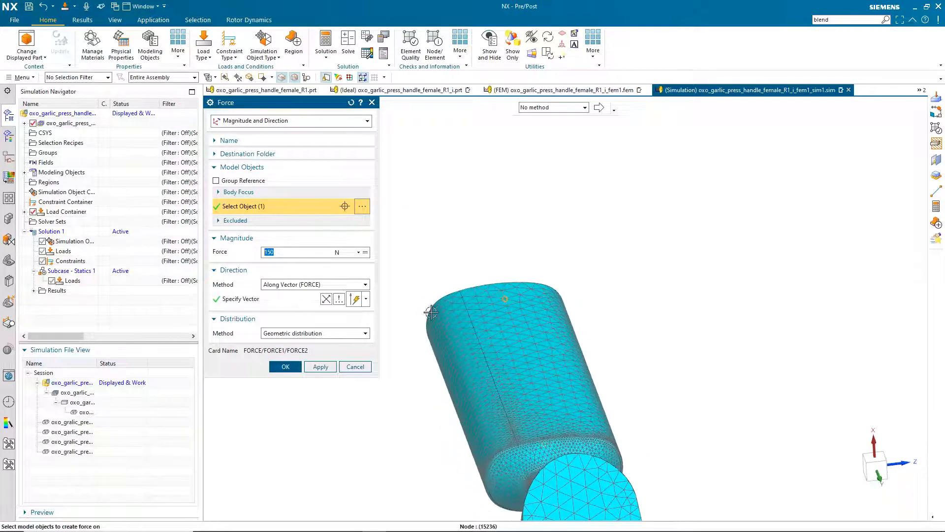
click(272, 368)
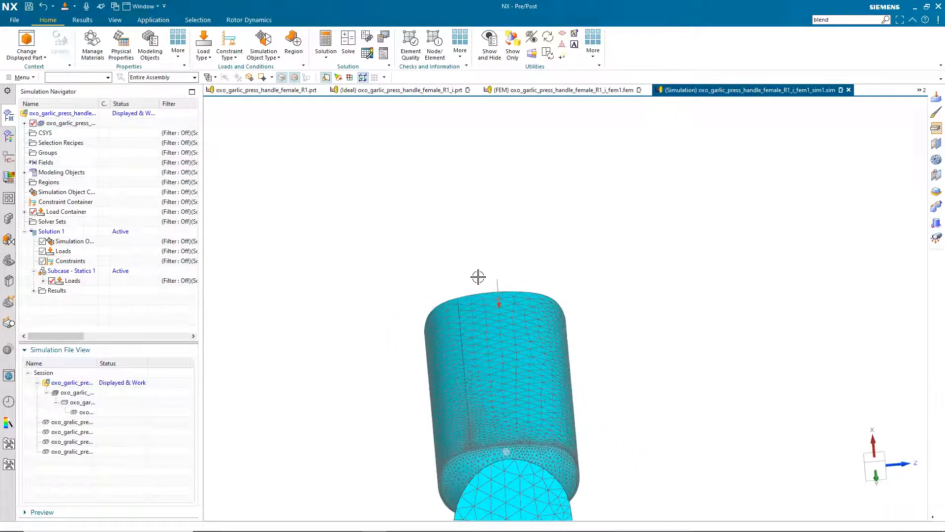
middle_drag(485, 279, 511, 291)
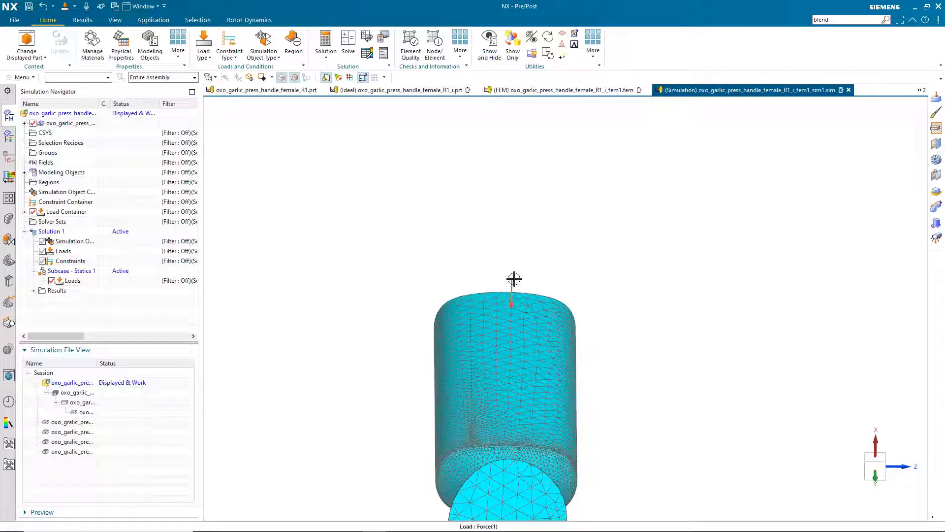
middle_drag(445, 260, 424, 247)
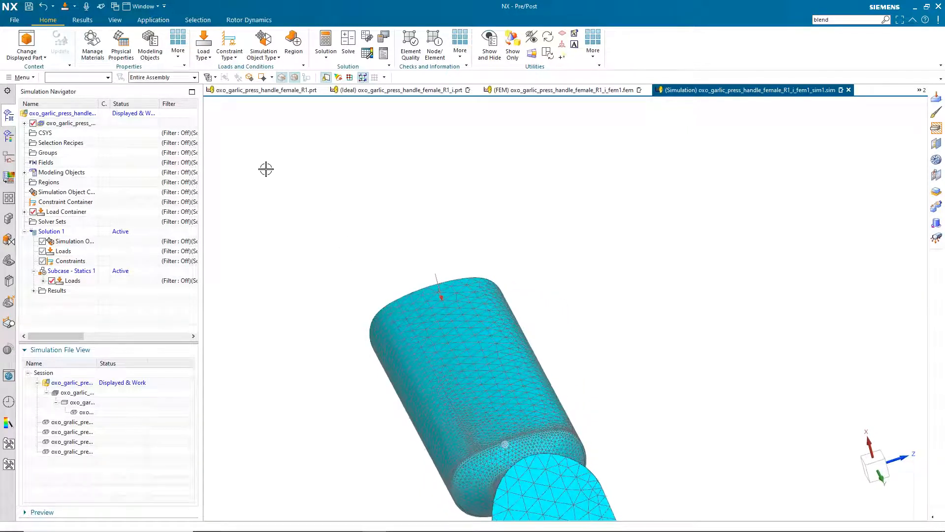
middle_drag(297, 198, 261, 148)
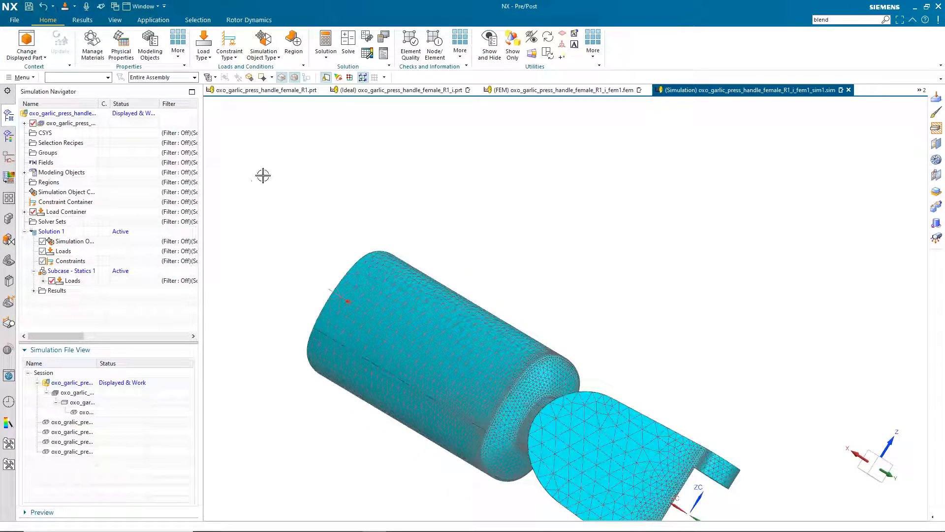
Undo the just-added force and switch to the idealized part file
click(44, 8)
middle_drag(348, 174, 400, 155)
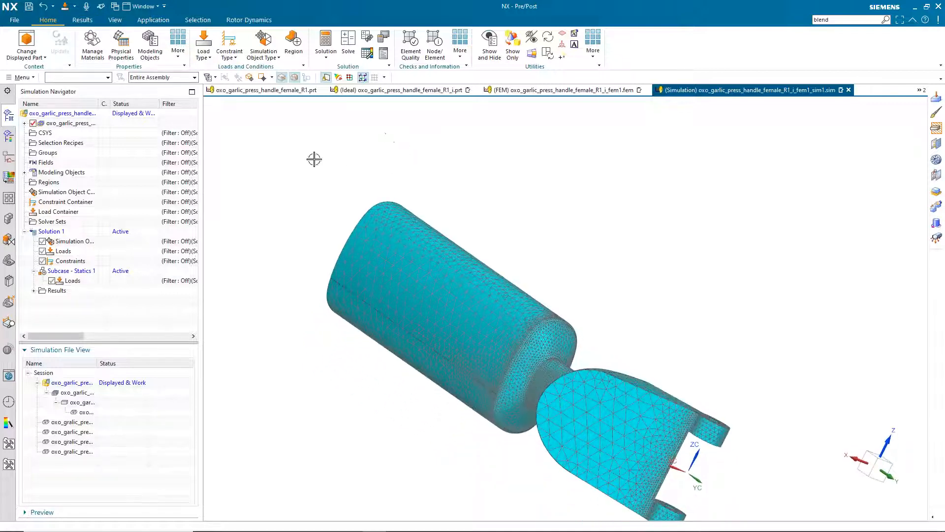
click(390, 90)
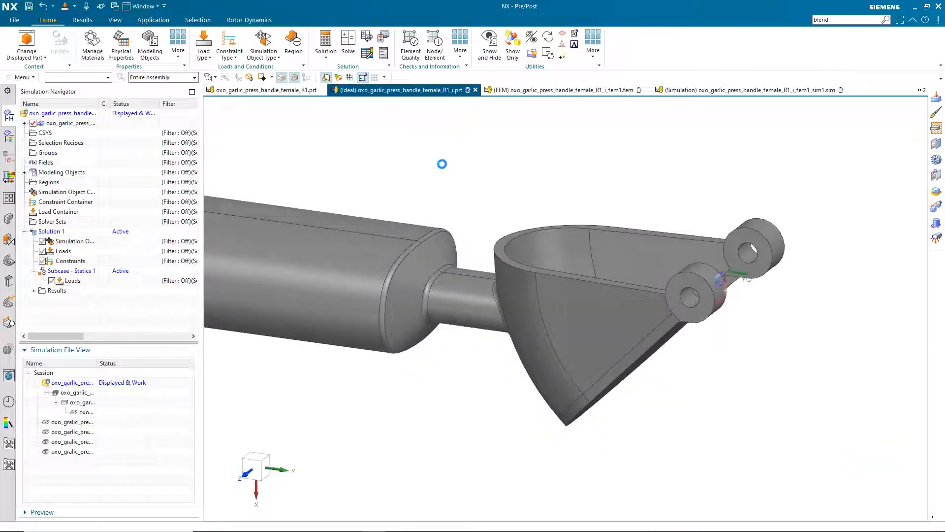
Start a new sketch on the horizontal principal plane
click(20, 78)
mouse_move(25, 126)
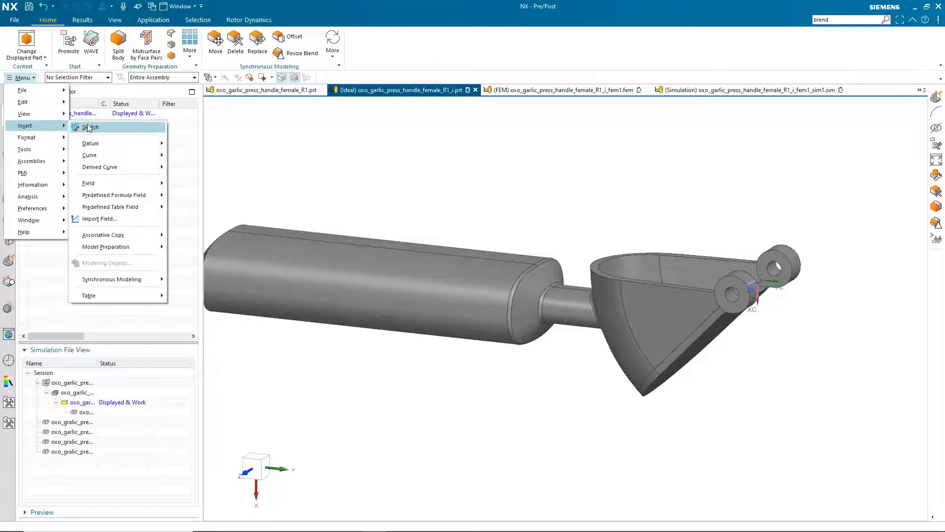
click(86, 127)
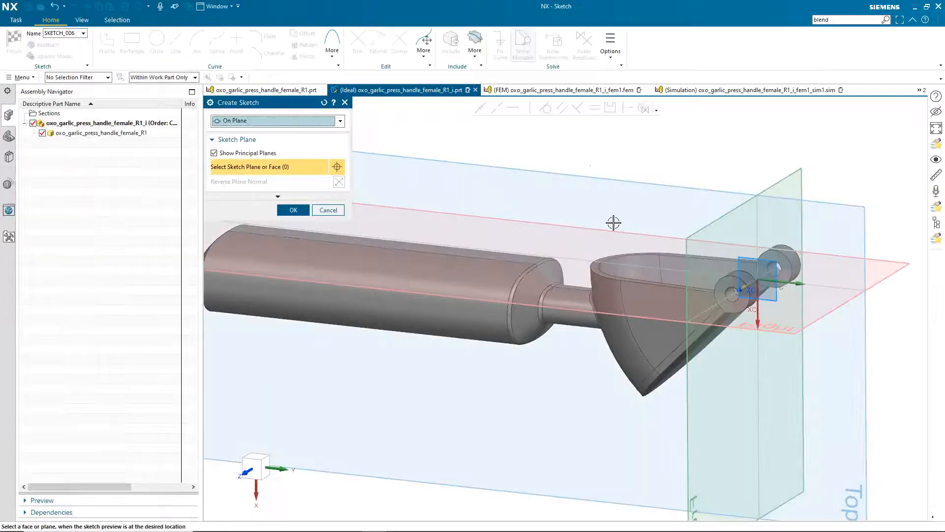
click(903, 262)
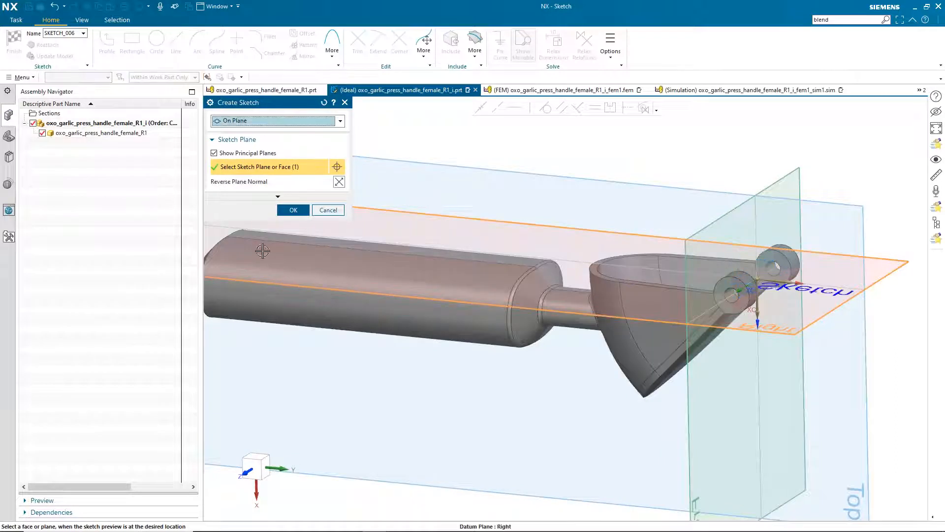
click(293, 210)
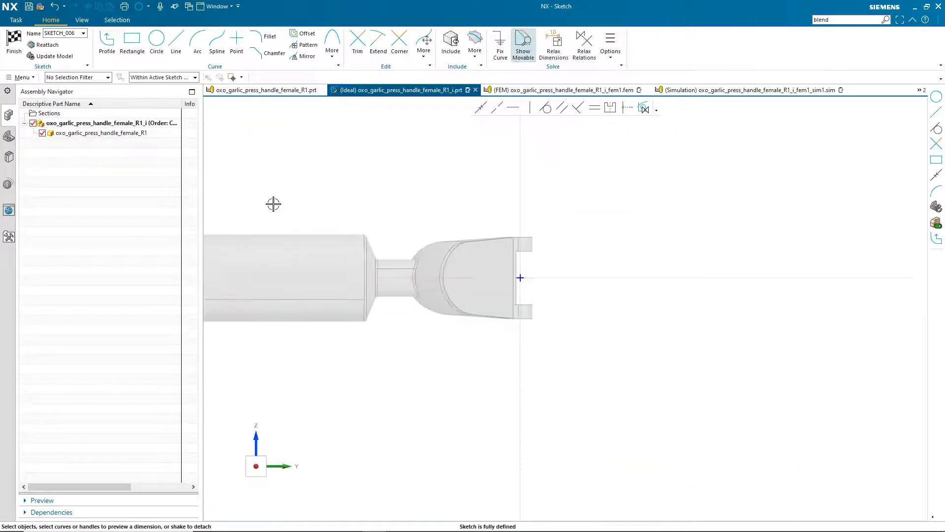
Draw a Ø15 circle on the horizontal axis, slide it left, and finish the sketch
click(157, 40)
click(503, 279)
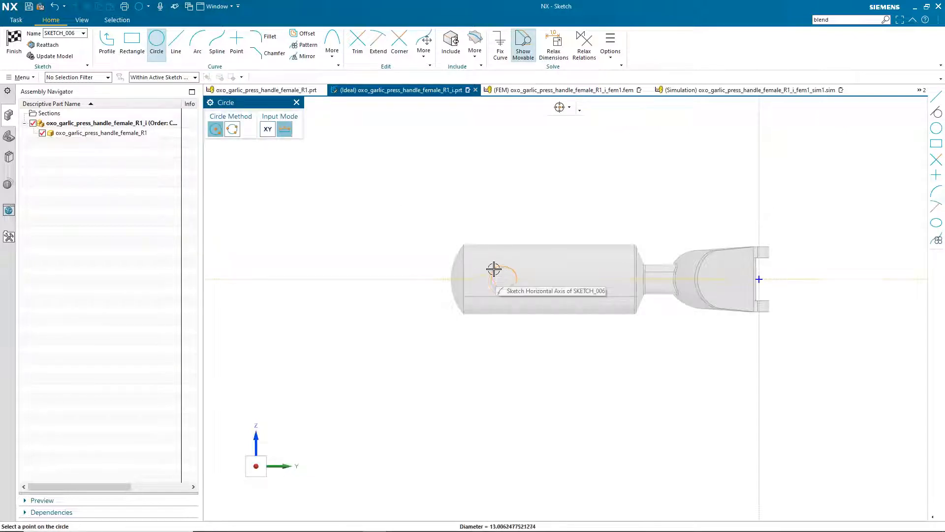
text(15)
key(Return)
key(Escape)
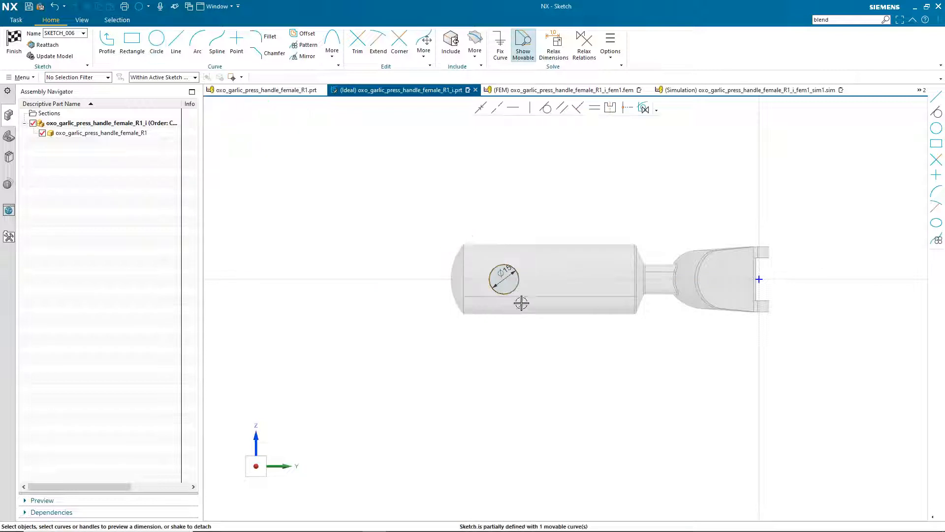
scroll(503, 279, up, 2)
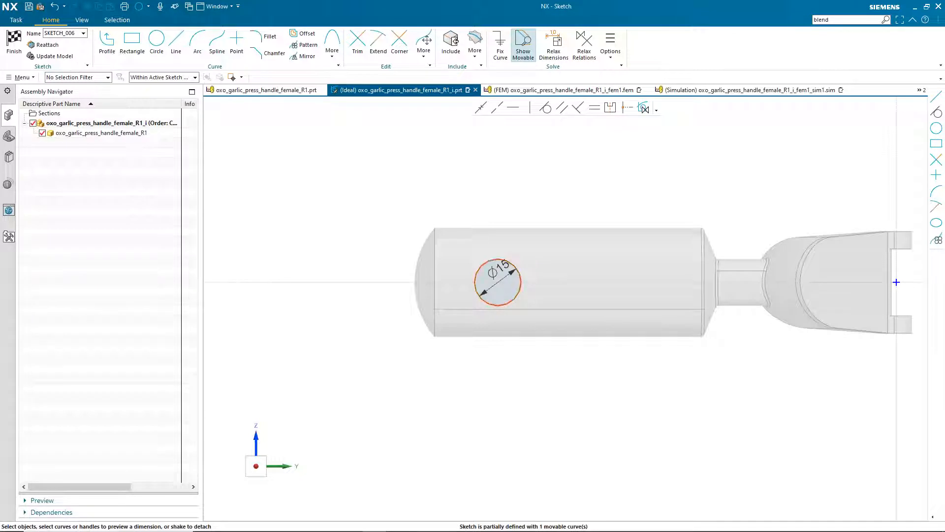
drag(489, 260, 474, 261)
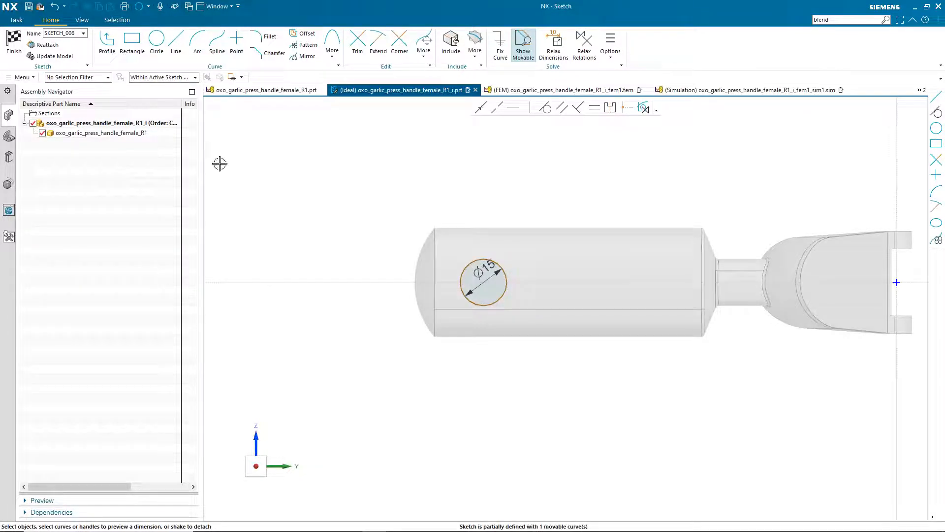
click(13, 42)
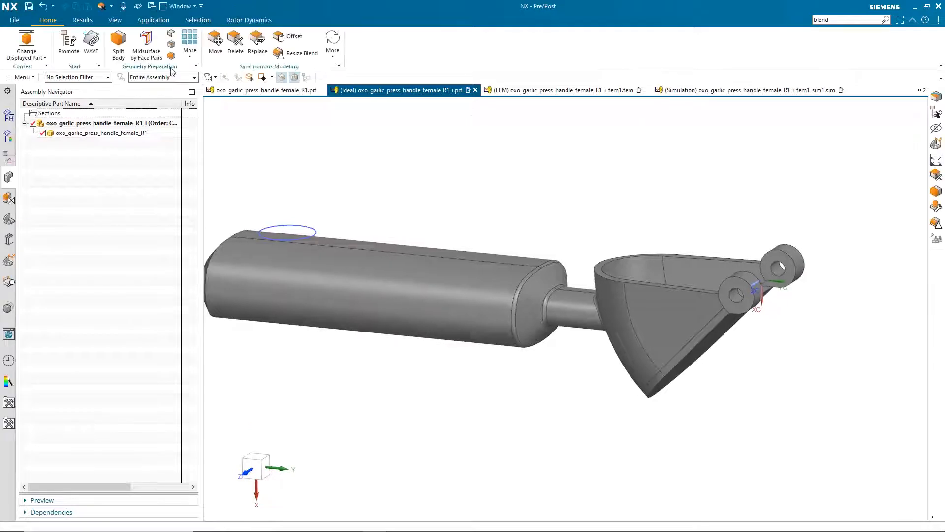
Divide all handle faces using the Ø15 sketch circle as the dividing object
click(451, 253)
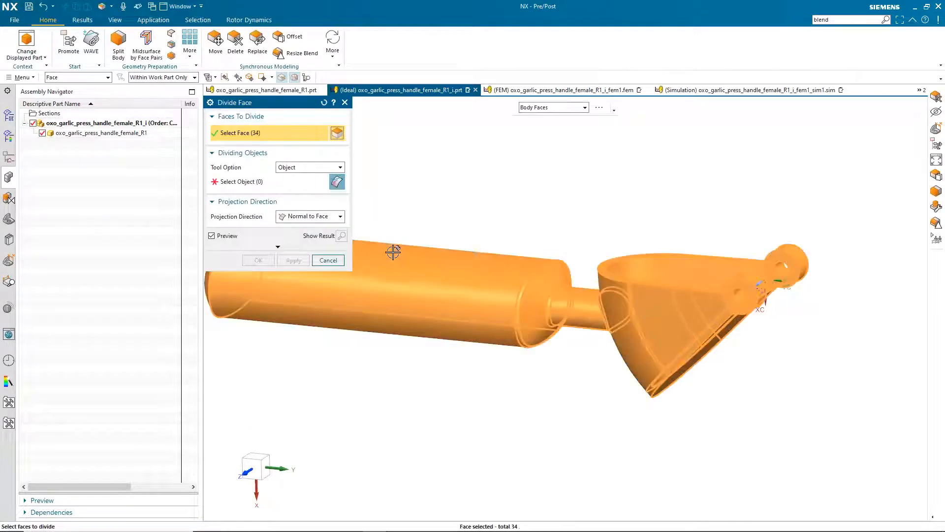
click(222, 182)
click(382, 233)
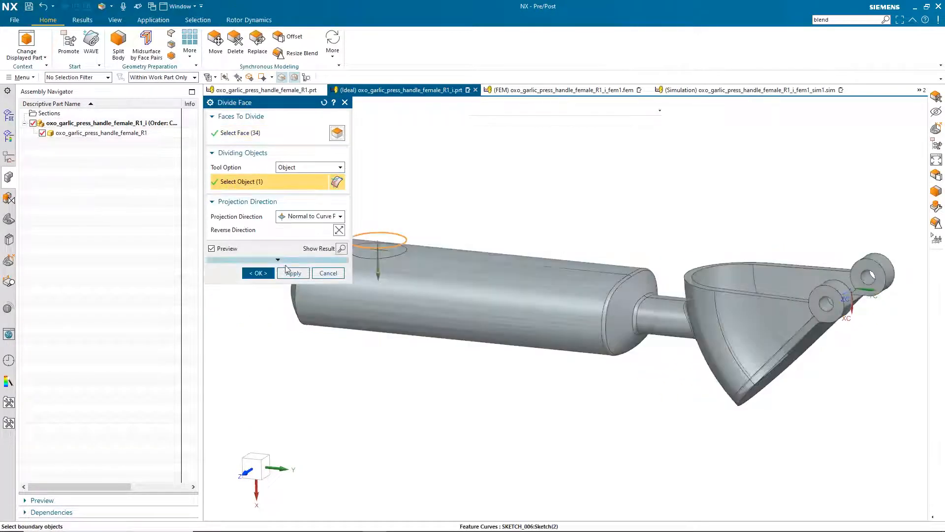
click(260, 273)
scroll(370, 202, up, 5)
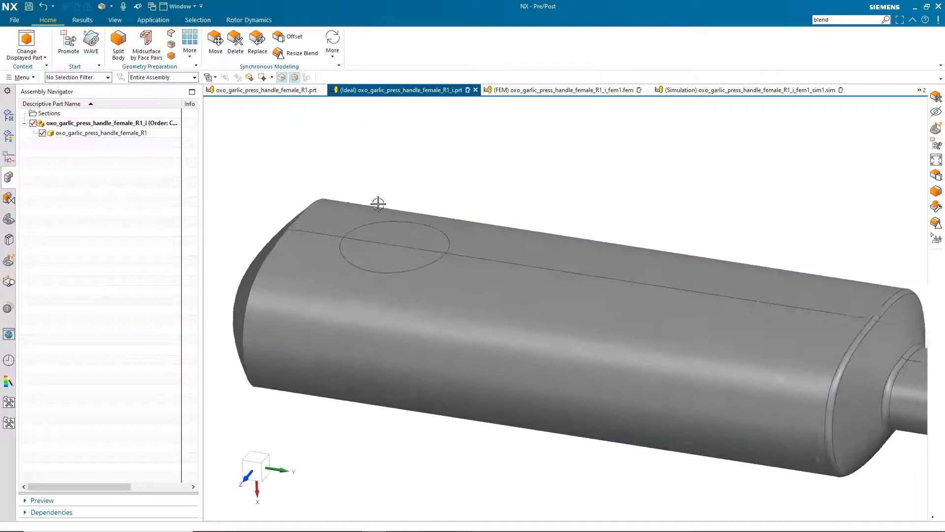
scroll(393, 255, down, 3)
middle_drag(424, 229, 383, 185)
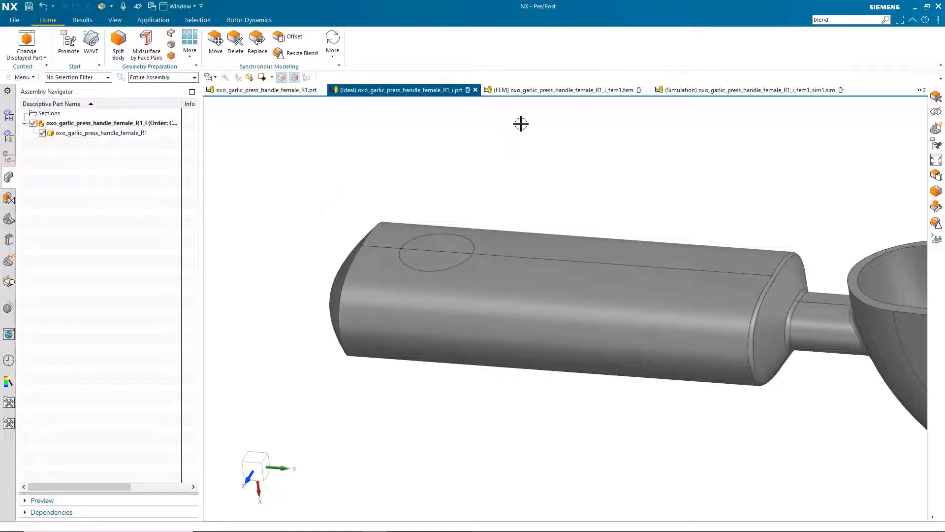
Switch to the FEM file and close the polygon update log
click(536, 91)
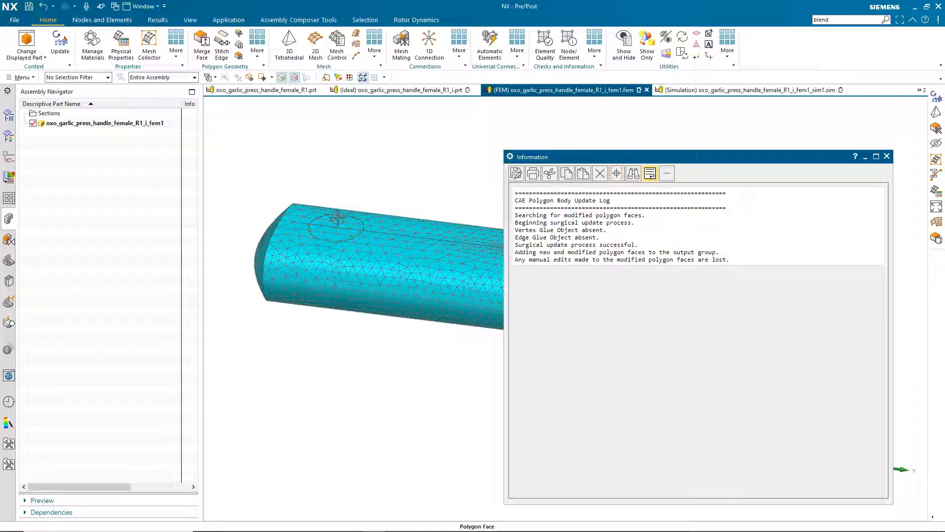
click(887, 157)
scroll(215, 144, up, 3)
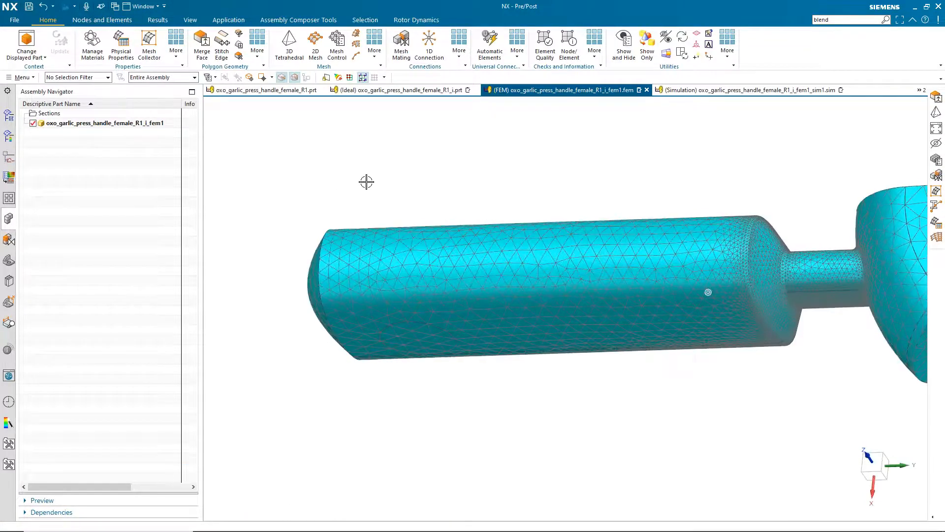
mouse_move(353, 196)
middle_down()
mouse_move(400, 335)
mouse_move(320, 349)
mouse_move(298, 259)
mouse_move(276, 238)
mouse_move(379, 273)
middle_up()
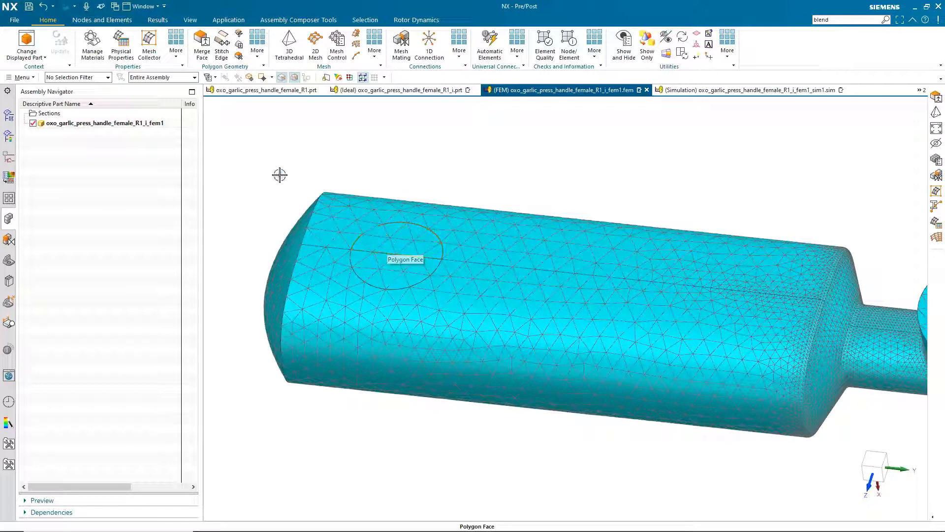
Merge away the chosen polygon edge with Merge Face (Edge Based) and update the mesh
click(202, 46)
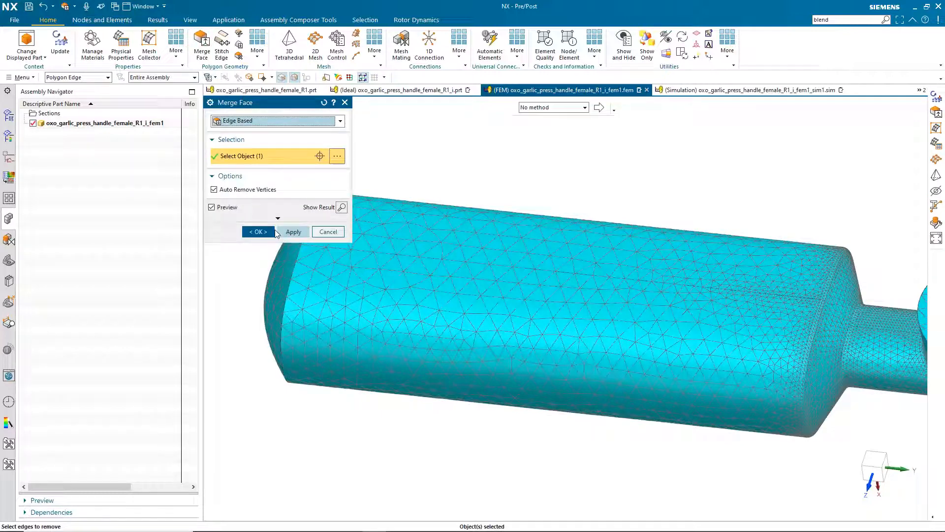
click(258, 232)
click(68, 40)
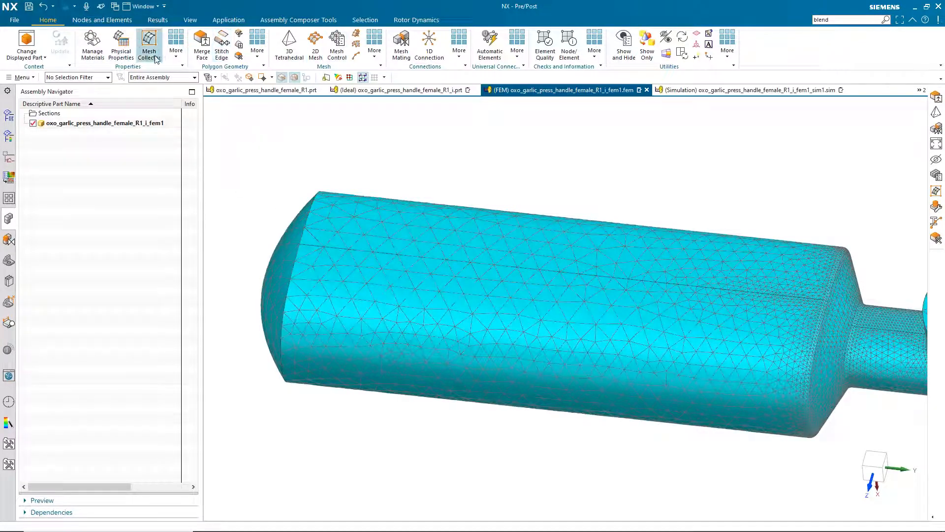
mouse_move(287, 205)
middle_down()
mouse_move(241, 234)
mouse_move(253, 220)
mouse_move(247, 235)
mouse_move(274, 298)
mouse_move(247, 236)
mouse_move(266, 246)
middle_up()
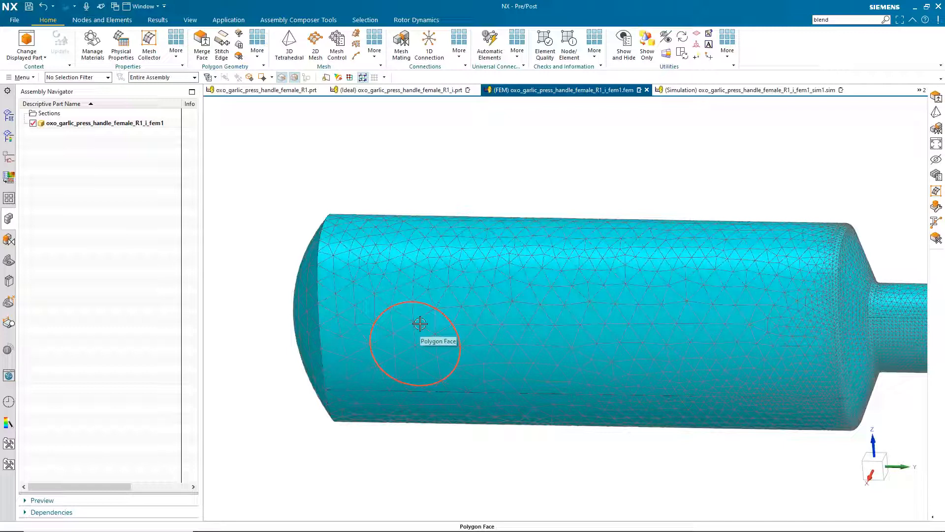
In the simulation file, apply a 150 N force to the Ø15 circular grip patch along a chosen vector
click(701, 92)
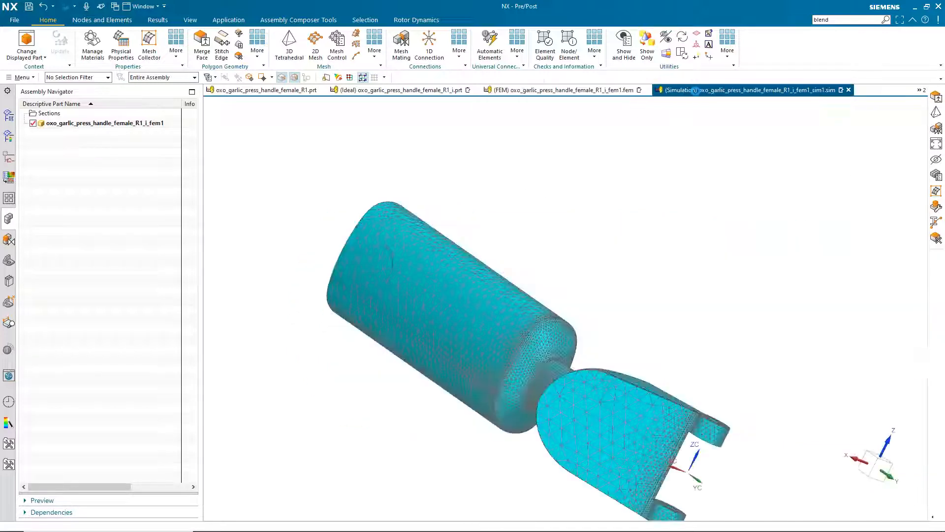
middle_drag(389, 306, 376, 239)
click(229, 54)
click(203, 51)
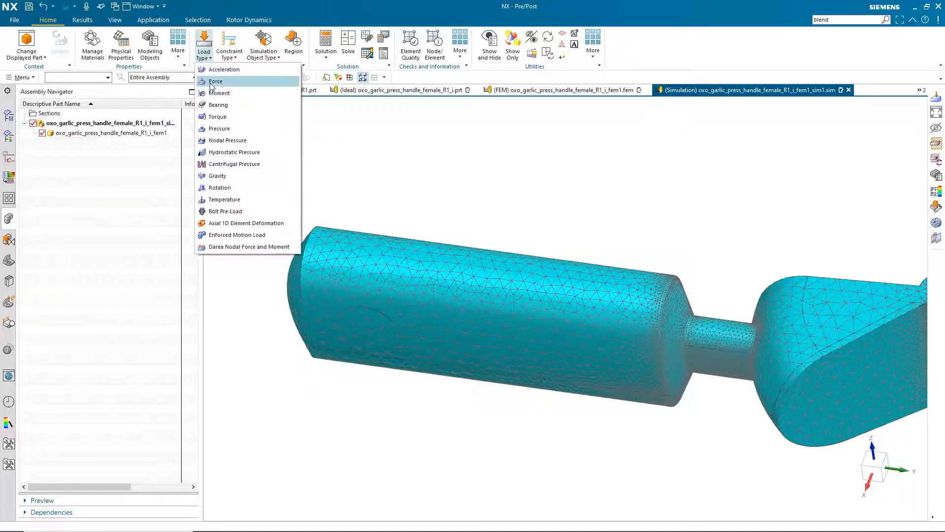
click(231, 81)
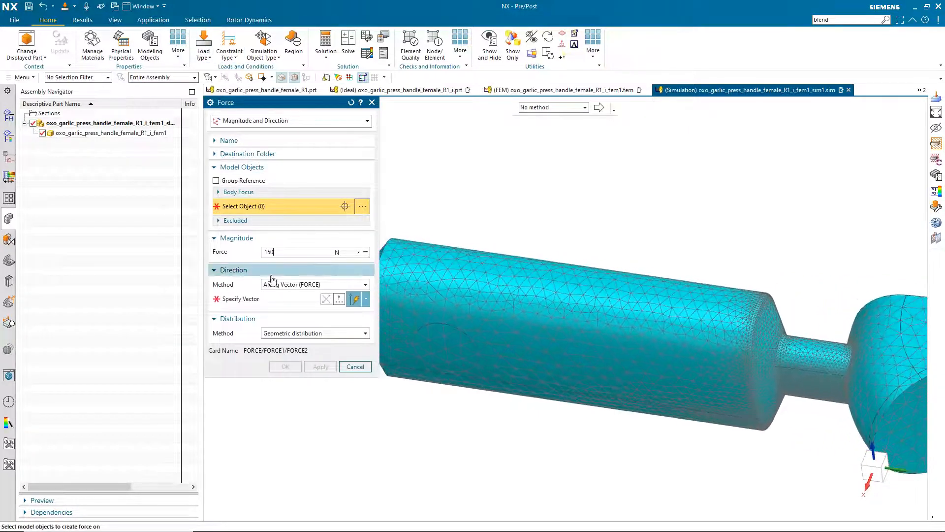
click(445, 341)
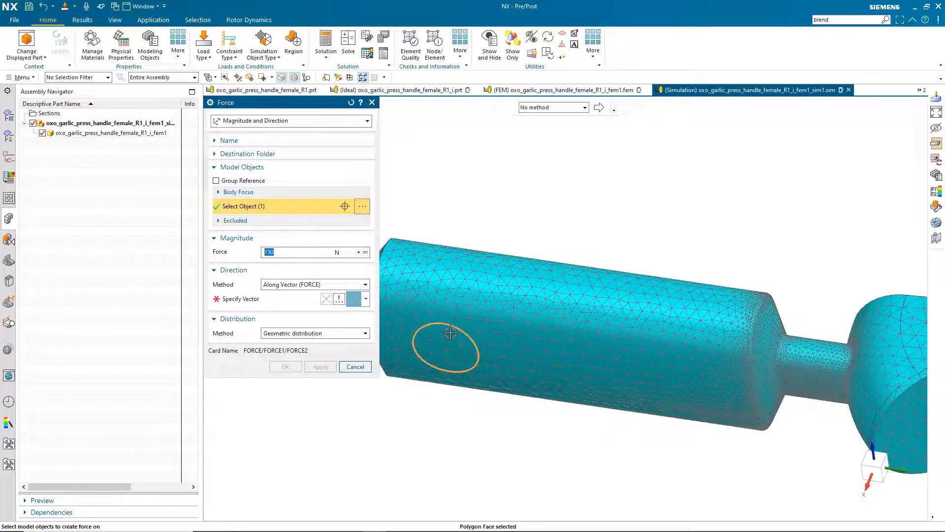
middle_click(443, 345)
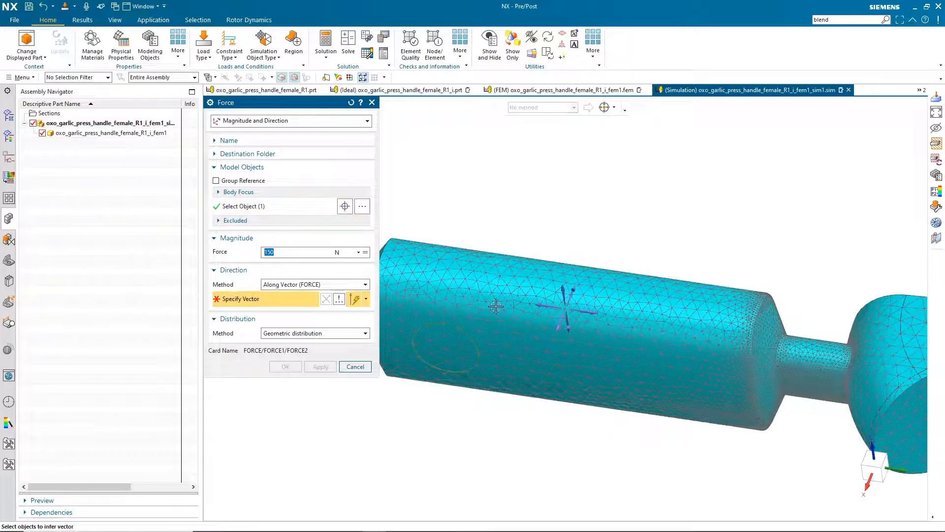
click(576, 290)
middle_drag(507, 255, 492, 295)
click(286, 368)
Inspect the force arrows on the grip and fit the whole handle in view
middle_drag(446, 376, 453, 403)
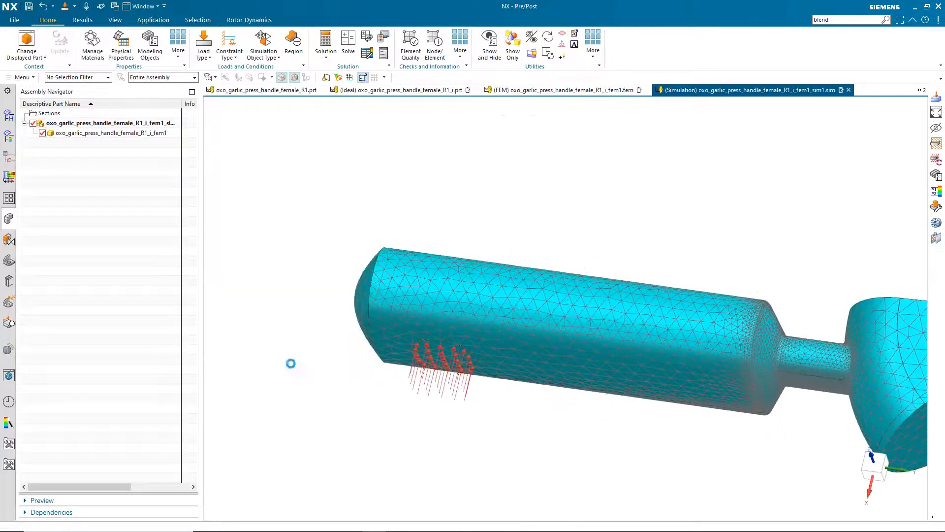
scroll(401, 359, up, 3)
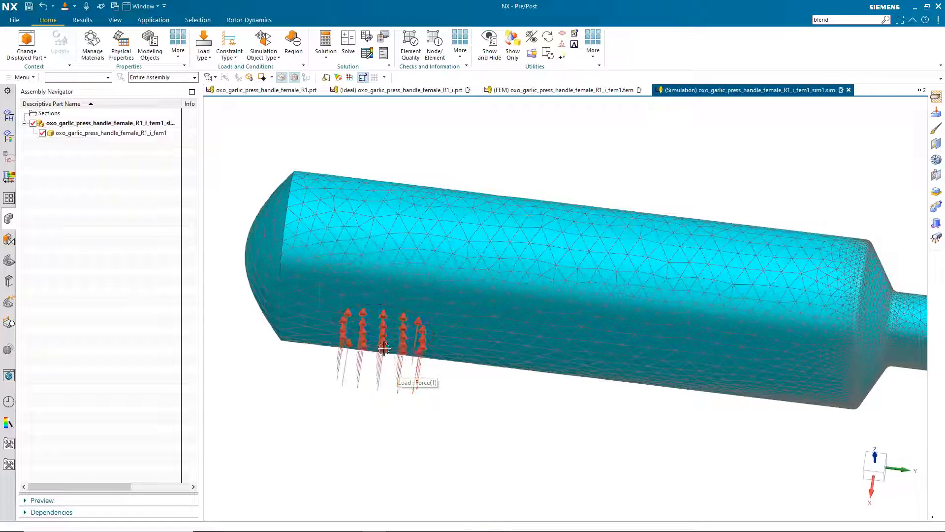
mouse_move(400, 323)
middle_down()
mouse_move(389, 379)
mouse_move(376, 367)
middle_up()
scroll(394, 379, down, 2)
key(F8)
middle_drag(401, 241, 407, 274)
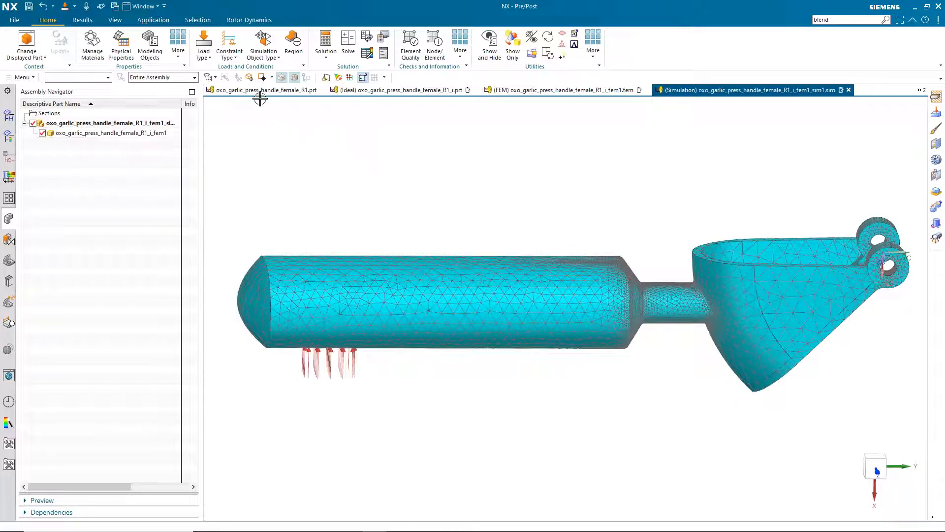
click(233, 49)
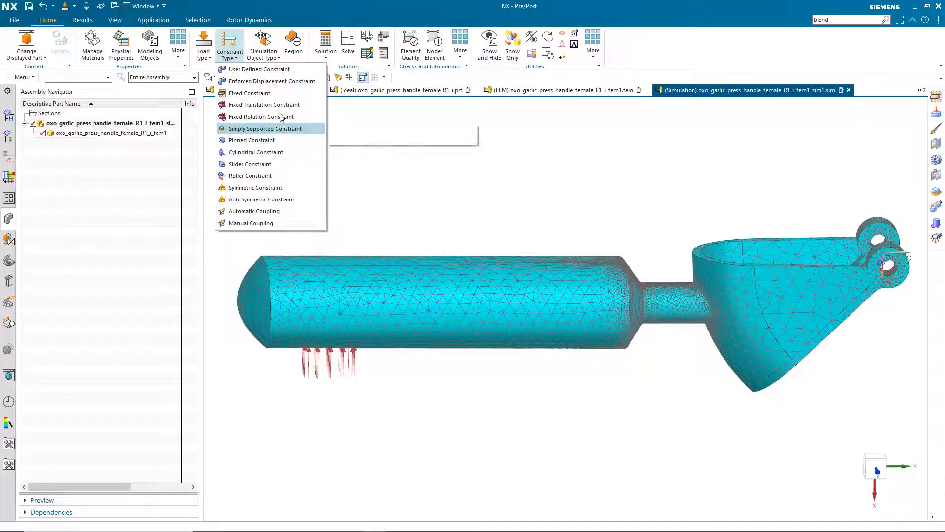
Add a Fixed constraint on the bowl rim face
click(255, 96)
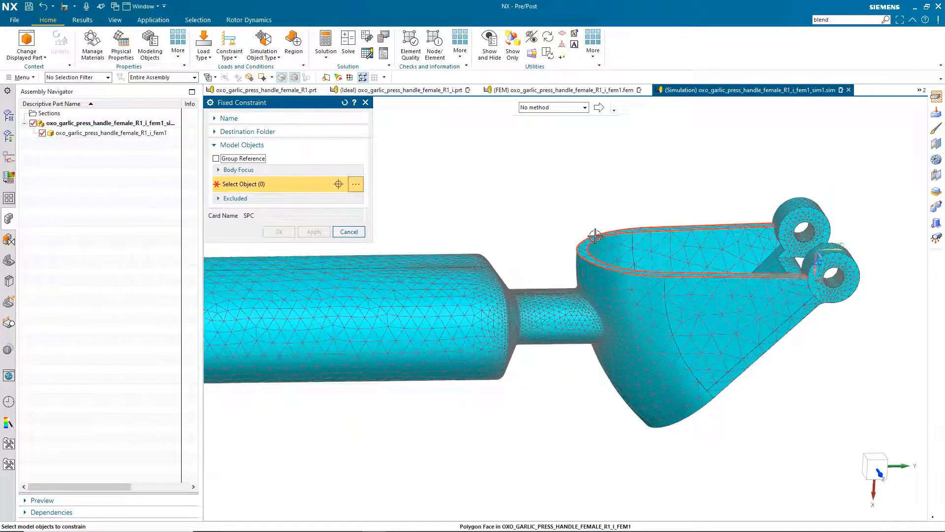
click(595, 236)
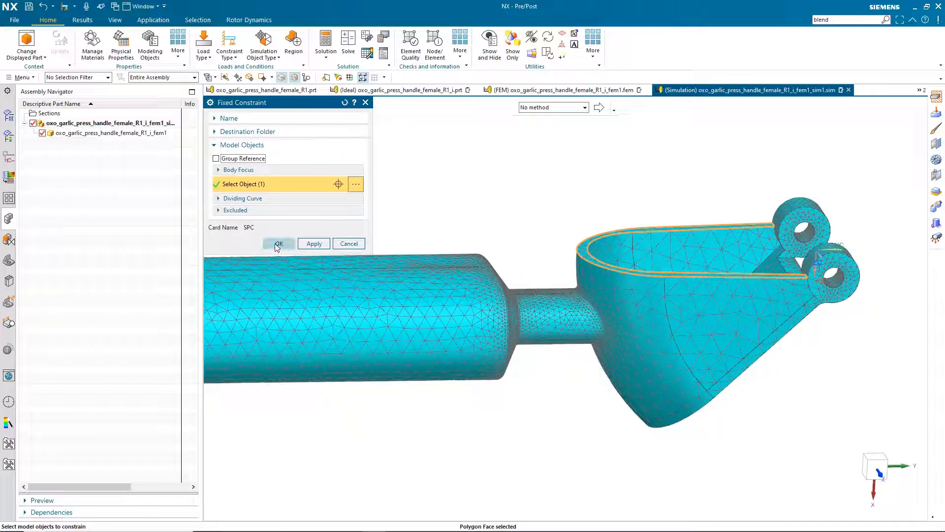
click(277, 247)
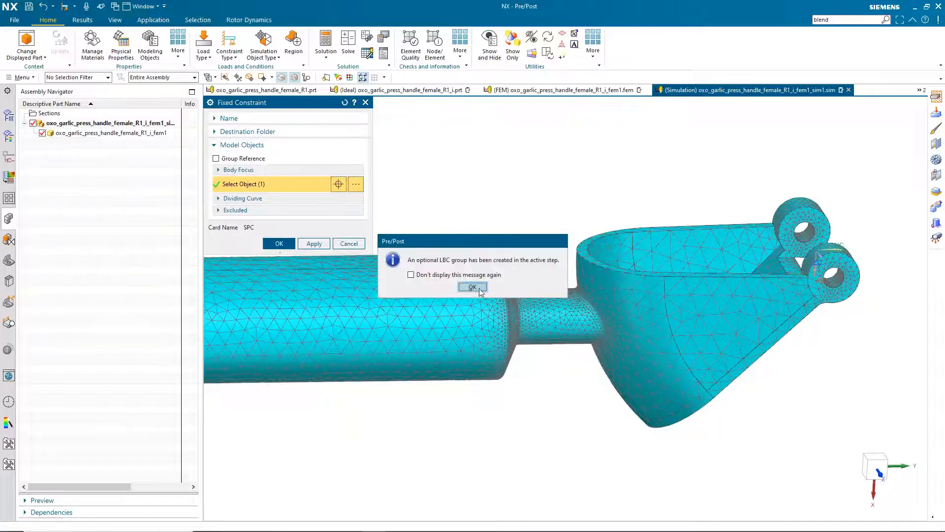
click(472, 290)
Show the simulation tree, refit the model, and open Solution 1's context menu
click(9, 115)
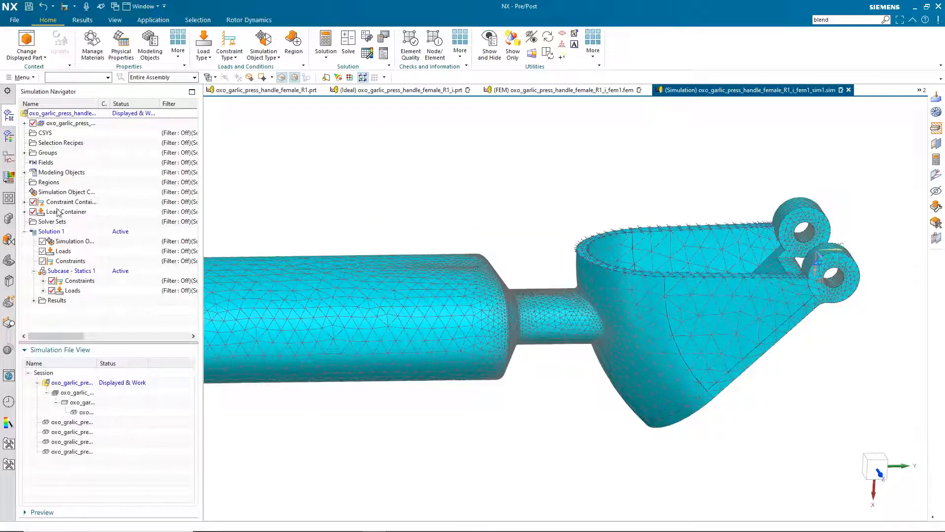
key(ctrl+f)
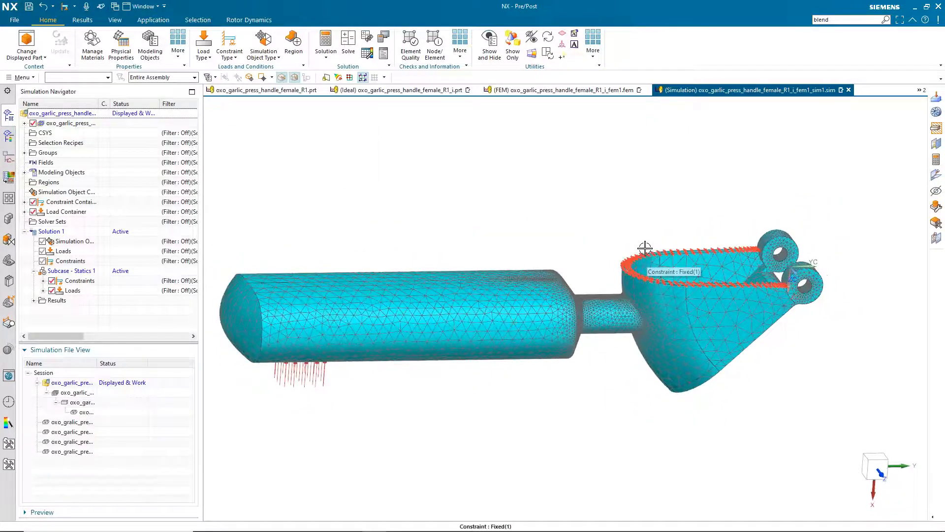
scroll(640, 251, up, 1)
middle_drag(632, 251, 652, 255)
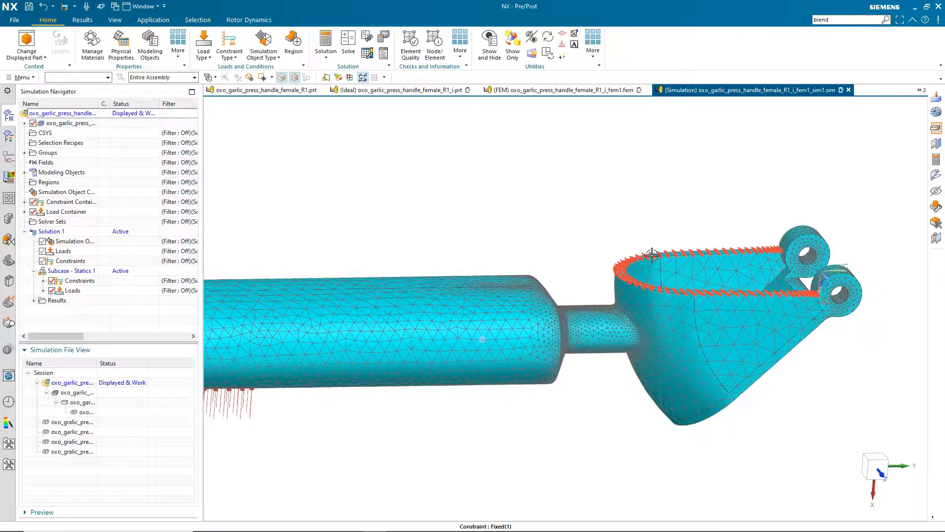
scroll(642, 251, down, 1)
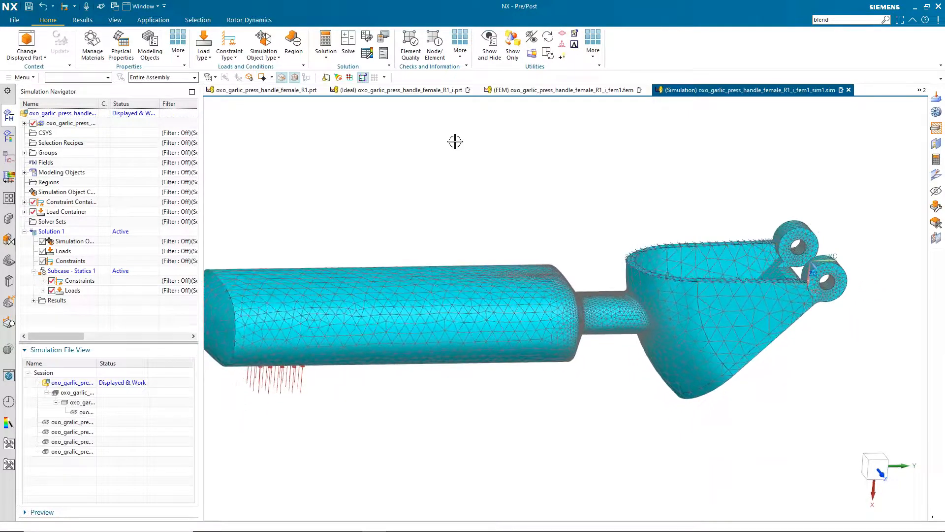
middle_drag(394, 171, 298, 199)
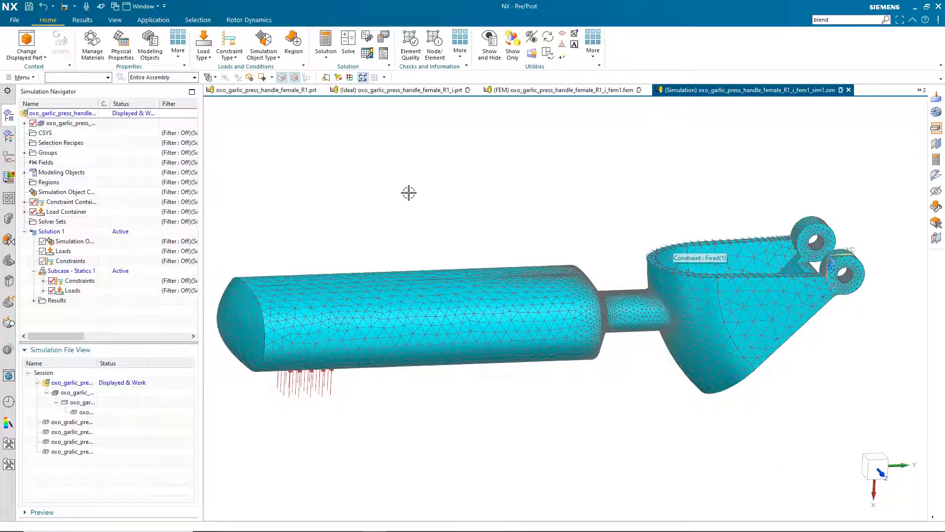
right_click(51, 233)
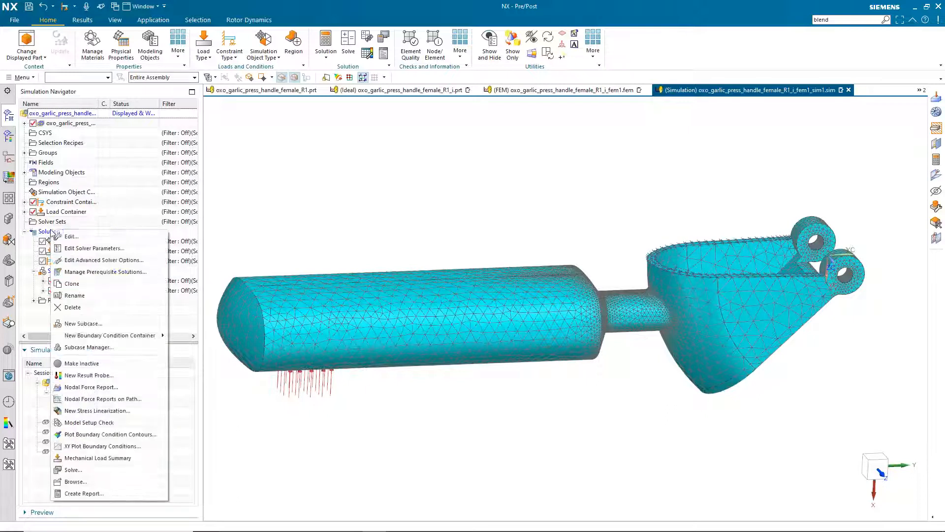
Solve Solution 1, decline reviewing results, and close the job monitor and information log
click(101, 471)
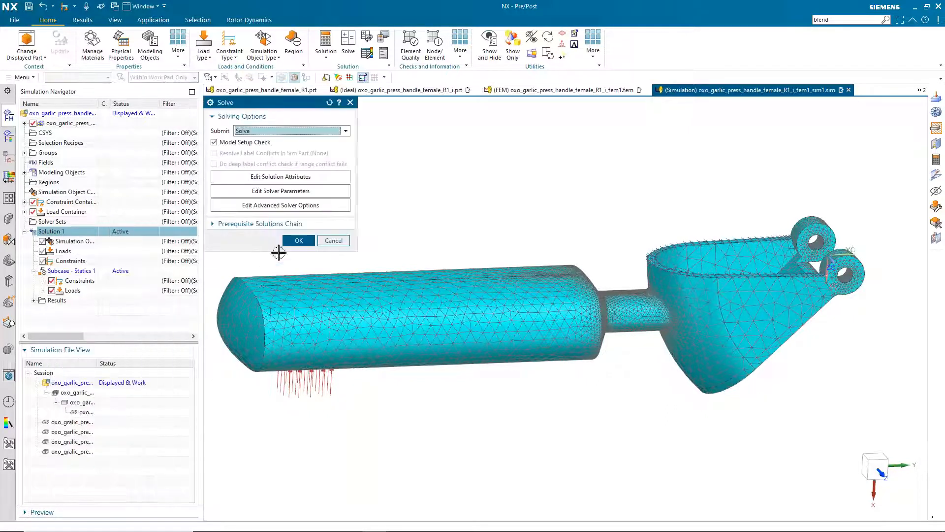
click(299, 240)
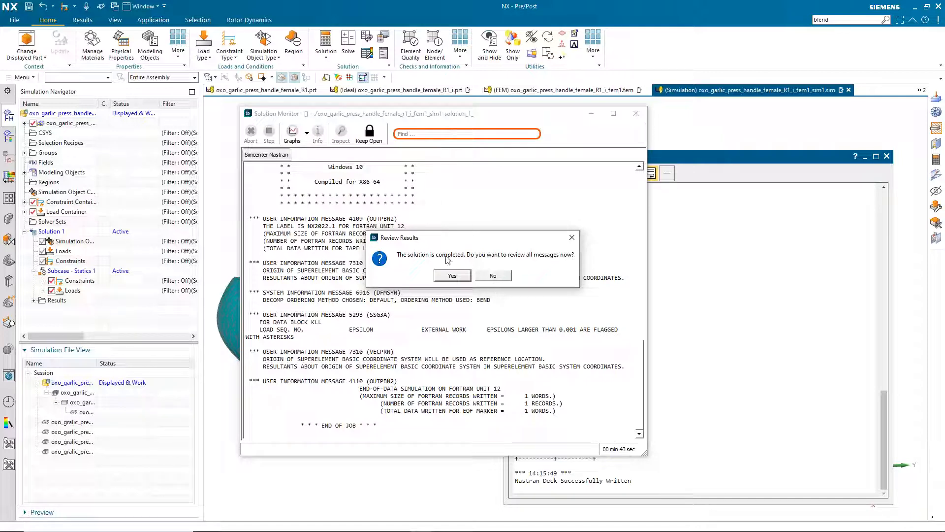
click(494, 275)
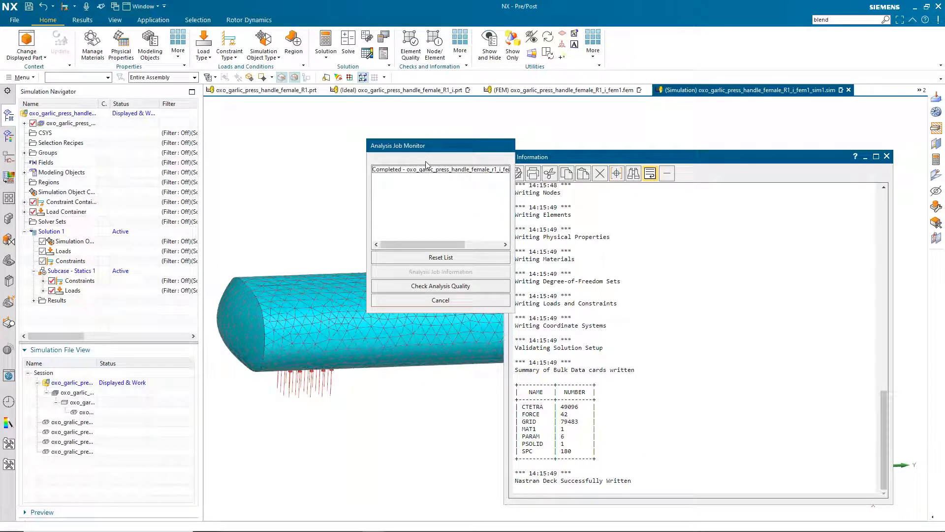
click(440, 300)
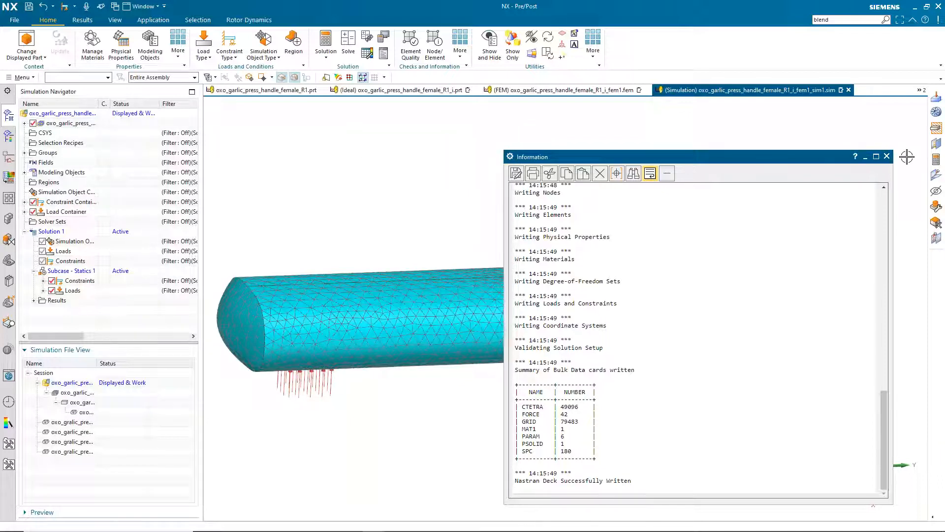
click(887, 156)
Load Solution 1's Structural results and animate the Von-Mises Stress - Elemental contour
click(9, 136)
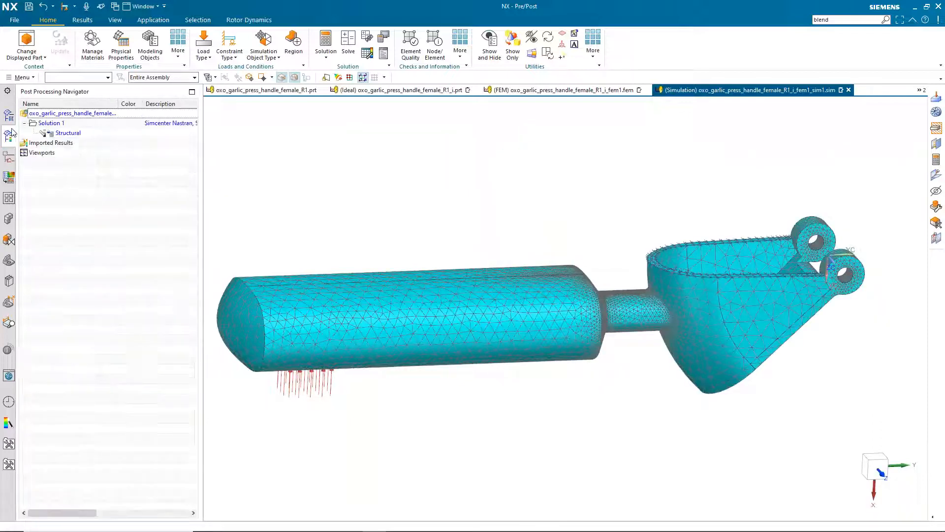
click(66, 136)
double_click(66, 134)
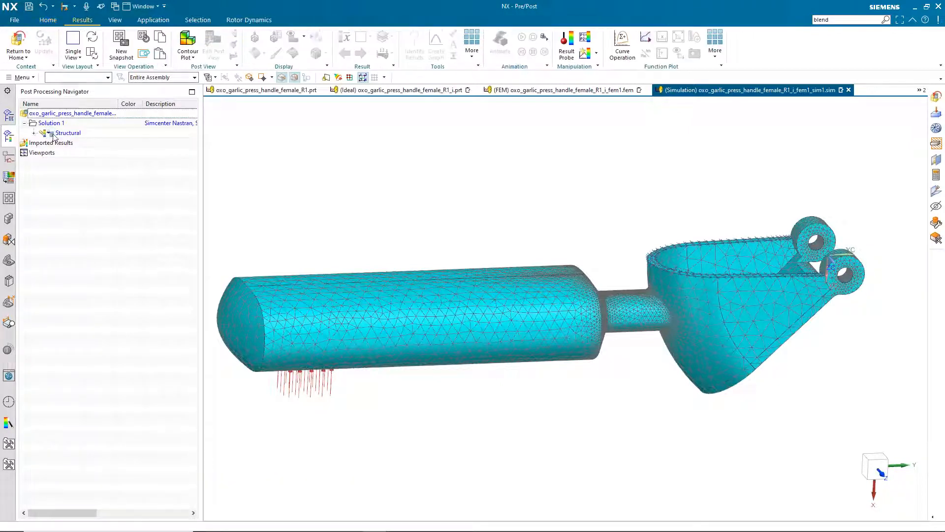
click(34, 133)
click(70, 165)
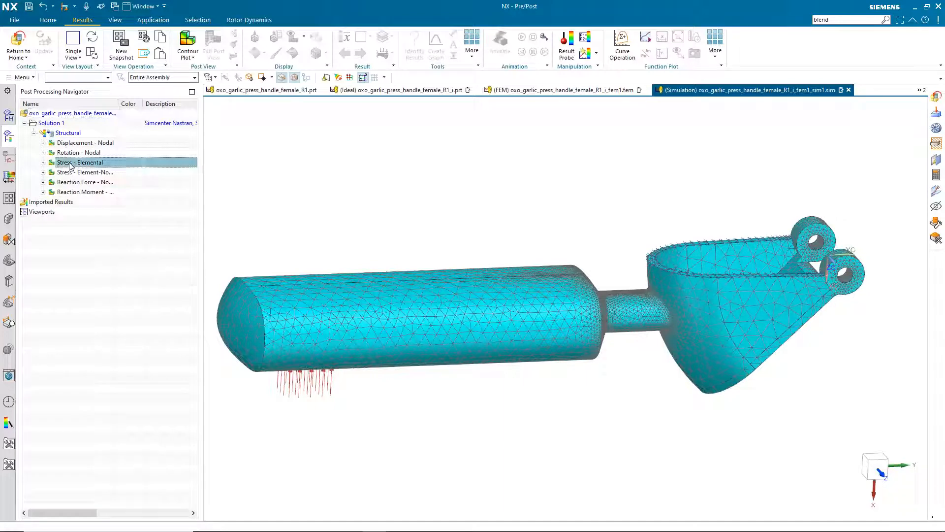
double_click(70, 166)
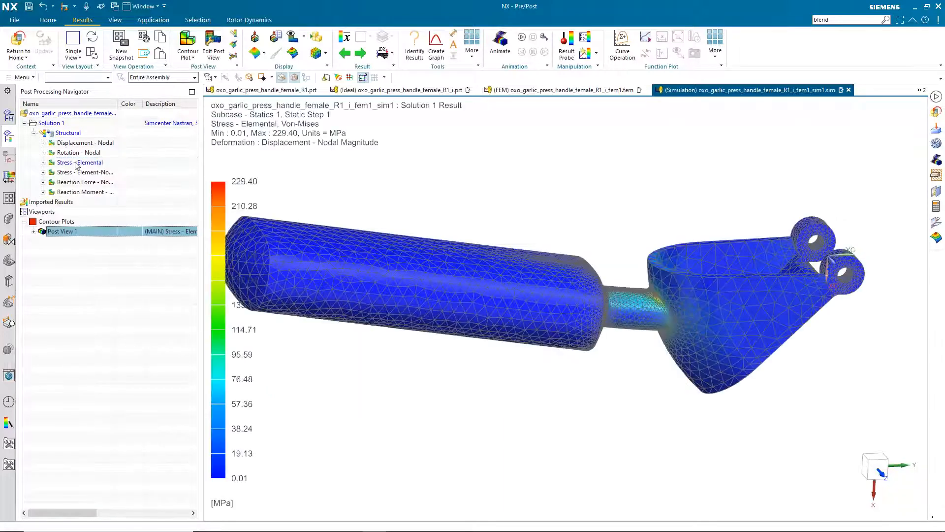
scroll(520, 214, up, 1)
middle_drag(520, 214, 623, 206)
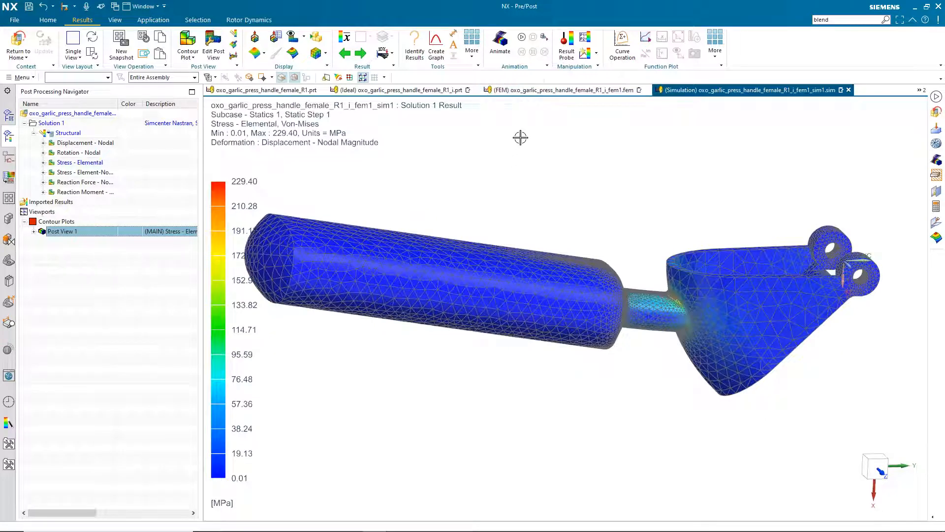
click(522, 38)
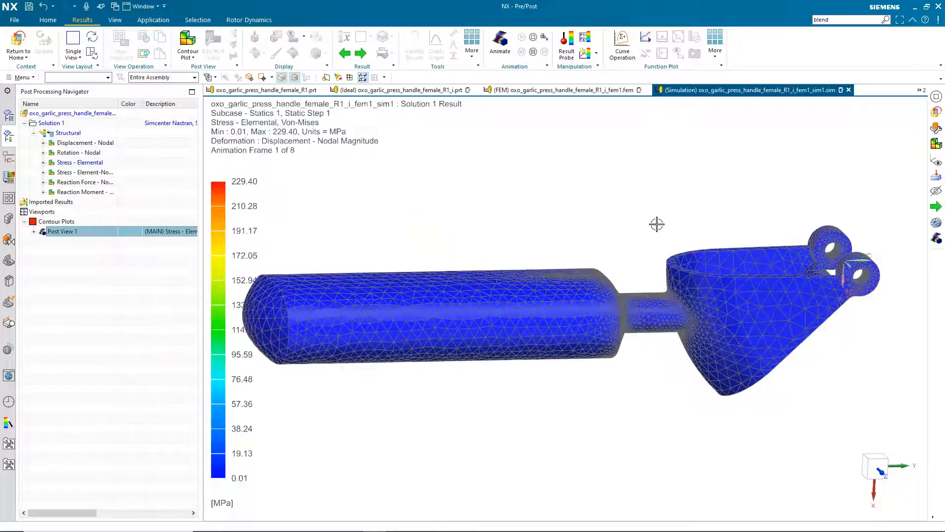
scroll(635, 204, up, 5)
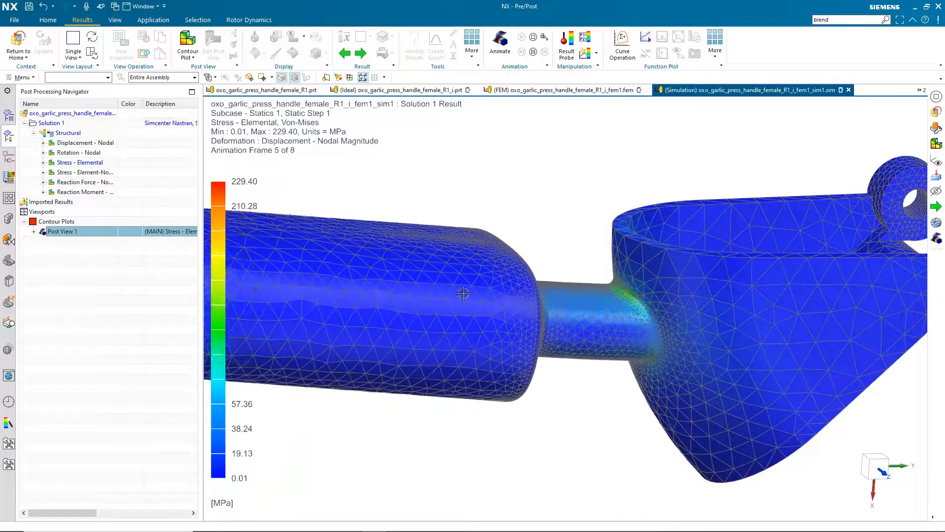
scroll(572, 261, up, 3)
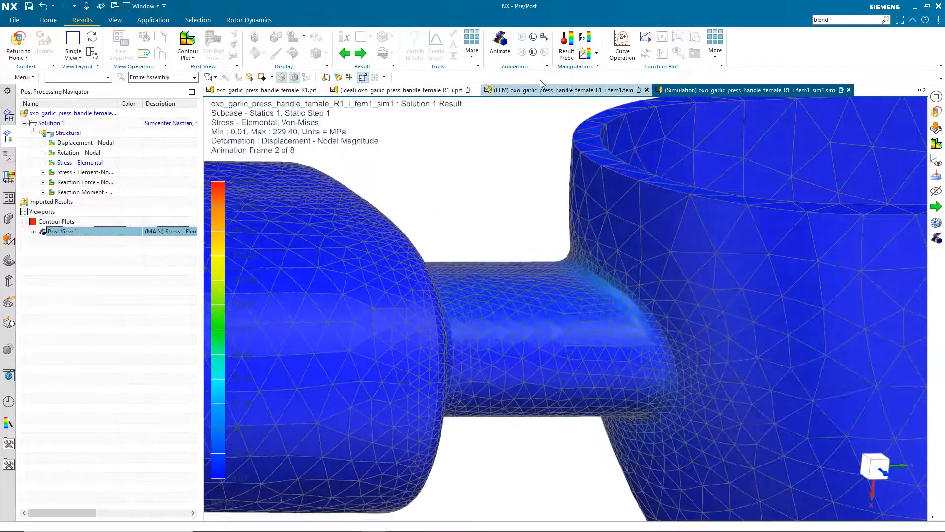
Replay the stress animation at Absolute 1:1 deformation and stop it
click(536, 52)
click(392, 52)
click(398, 68)
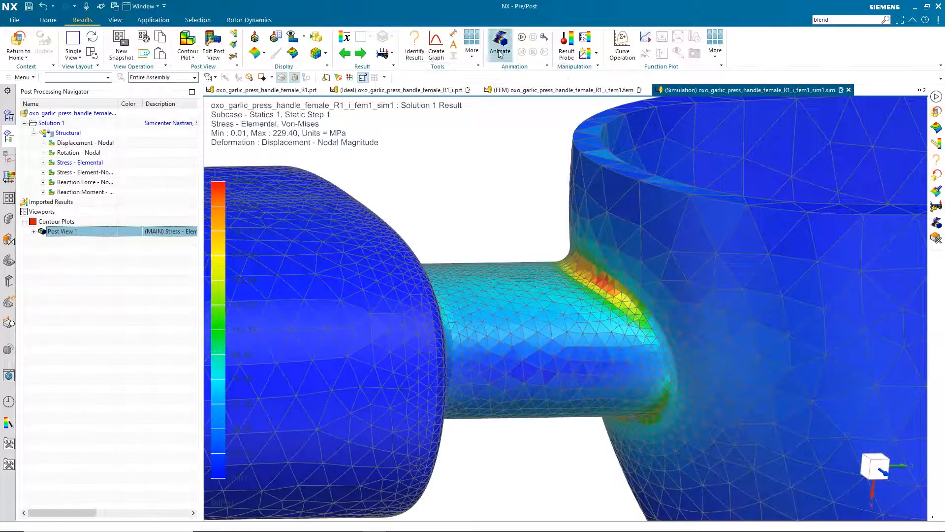
click(524, 38)
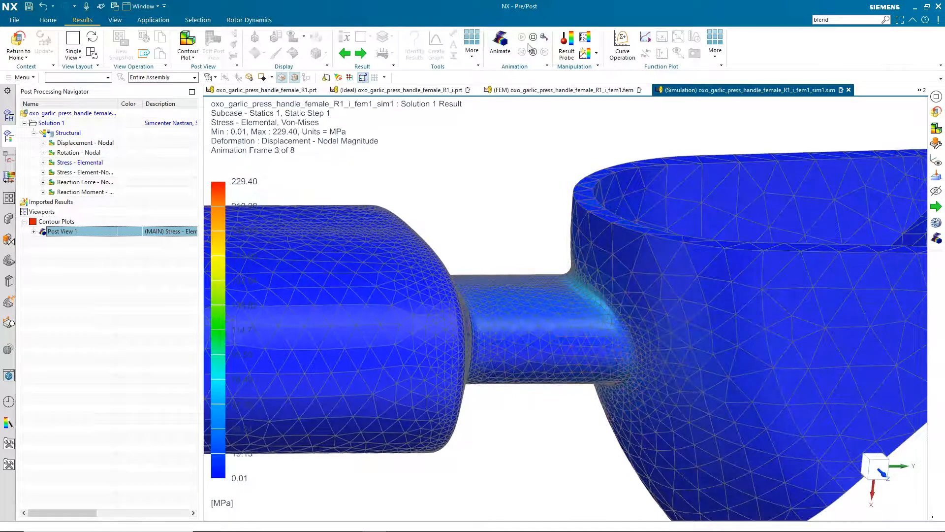
click(533, 38)
Hide mesh edges, switch to banded contour colours, and view the neck-to-bowl fillet
click(320, 52)
click(329, 104)
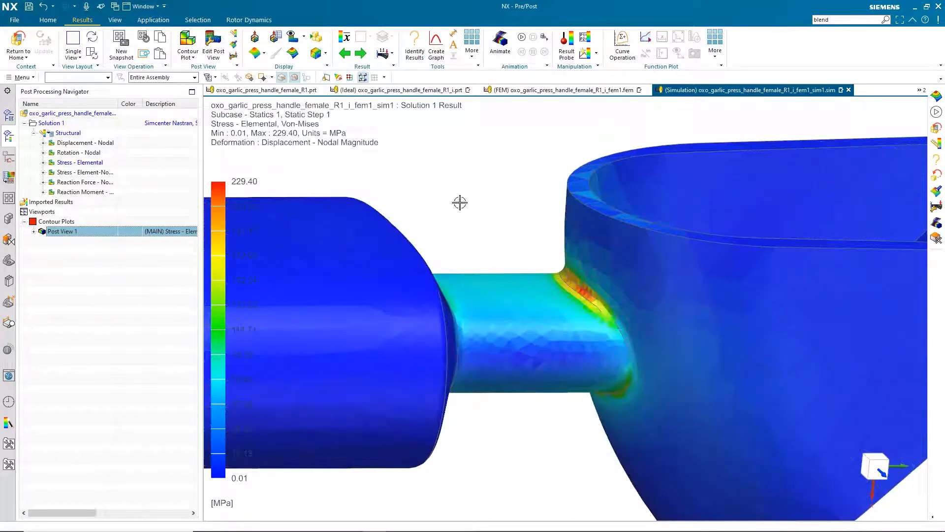
scroll(460, 202, up, 2)
scroll(460, 218, up, 1)
scroll(460, 217, up, 2)
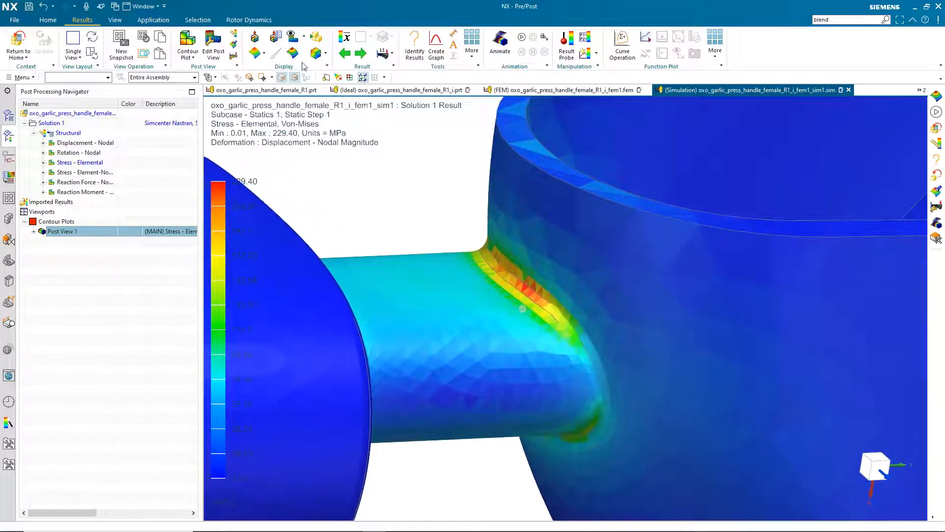
middle_drag(408, 276, 394, 292)
scroll(402, 284, up, 1)
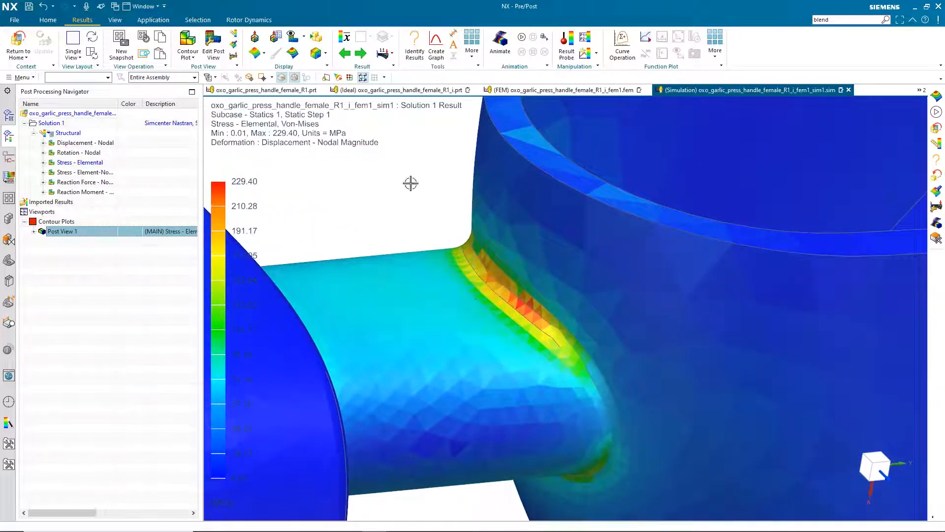
click(293, 52)
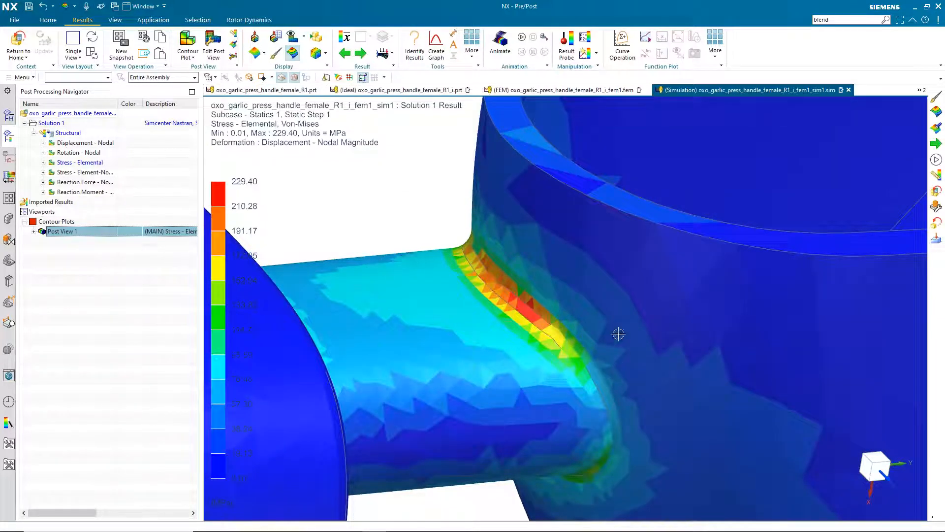
middle_drag(499, 247, 513, 277)
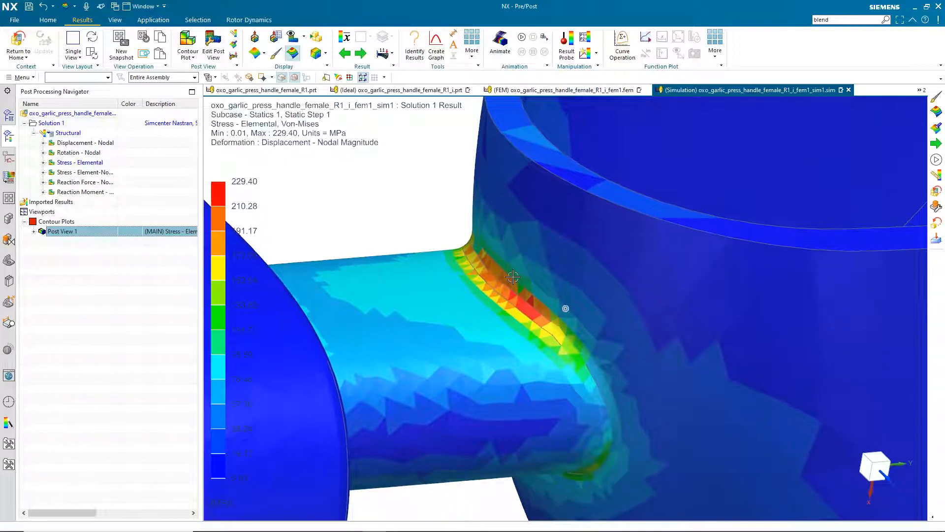
scroll(526, 274, down, 6)
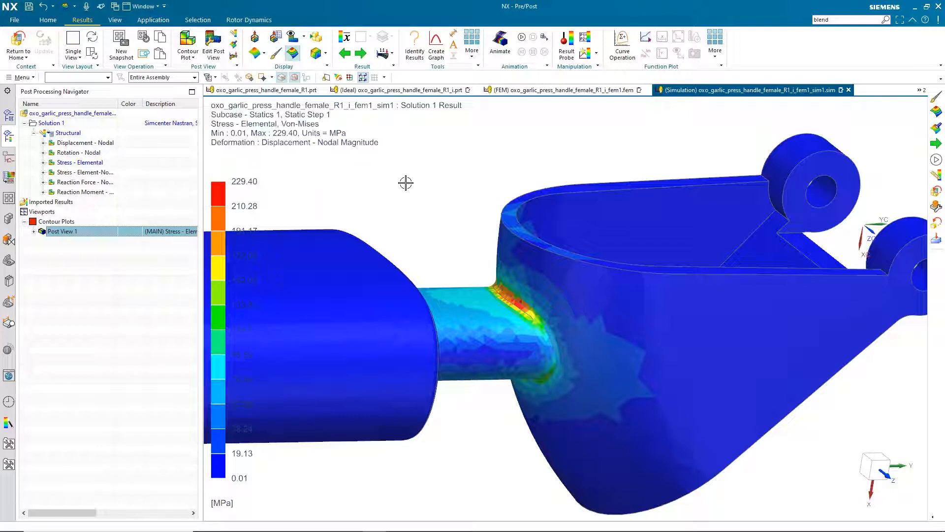
middle_drag(406, 182, 377, 190)
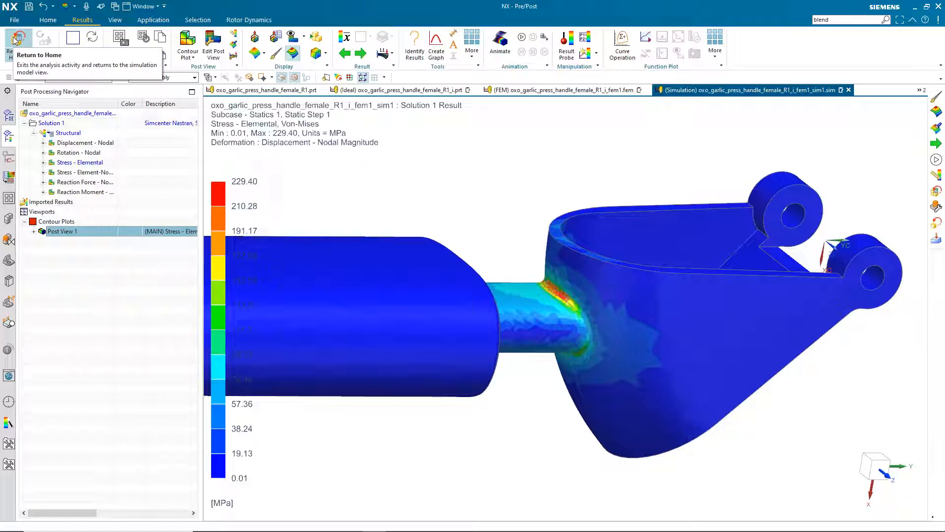
Return home and create Solution 2 as a SOL 101 Linear Statics solution with default parameters
middle_drag(531, 260, 538, 277)
click(33, 46)
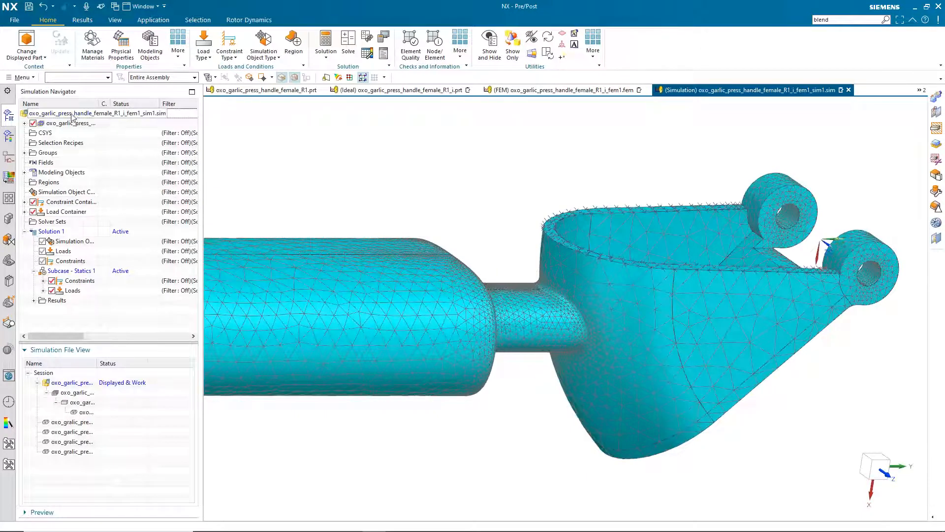
right_click(70, 113)
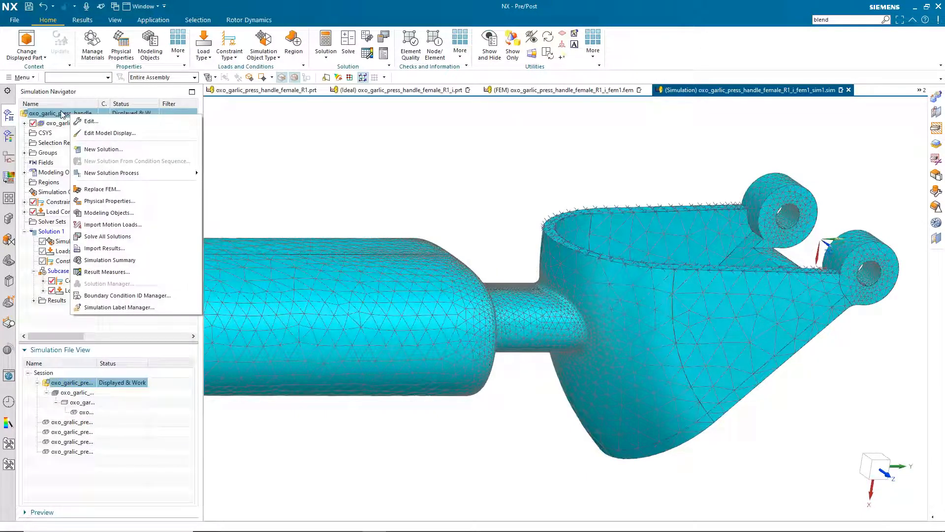
click(104, 149)
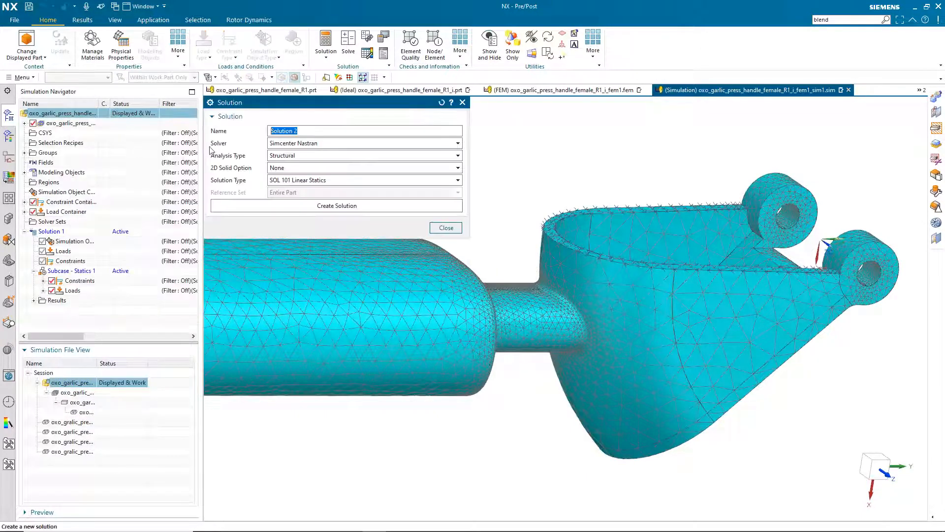
click(325, 207)
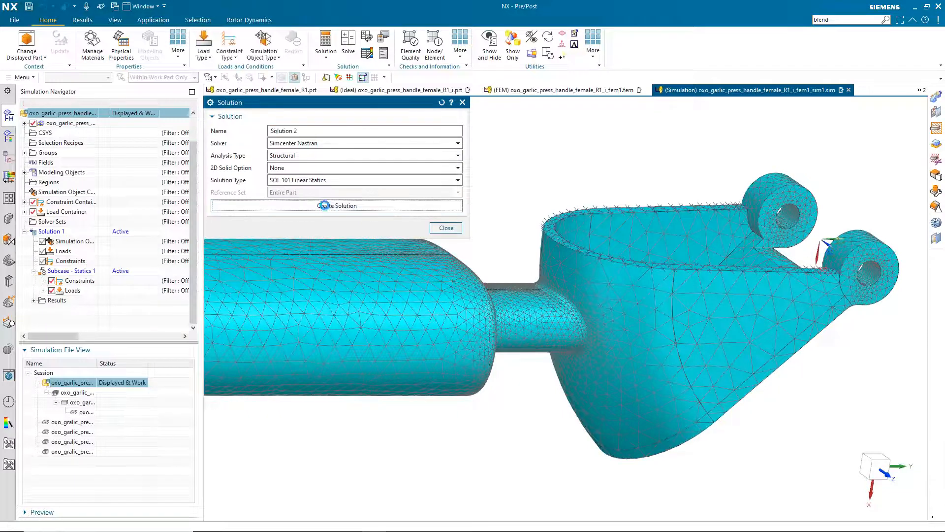
click(438, 512)
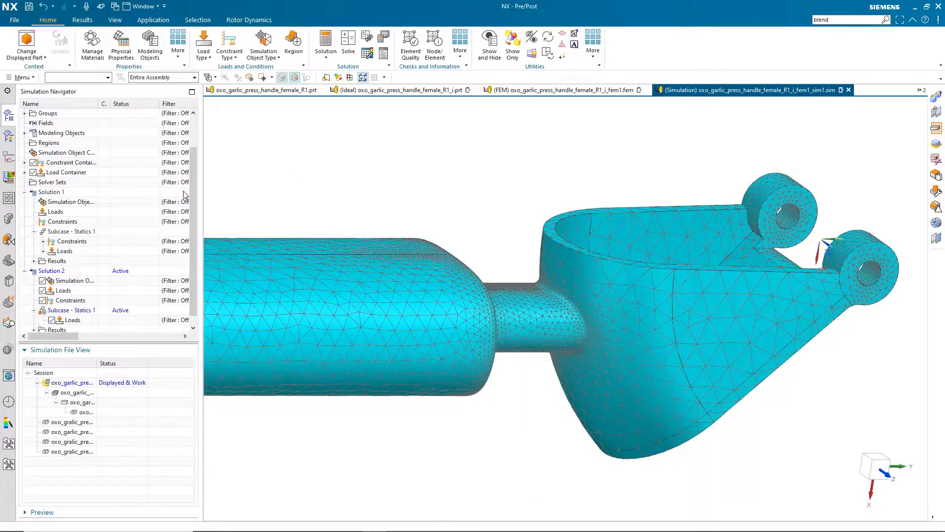
scroll(553, 196, down, 5)
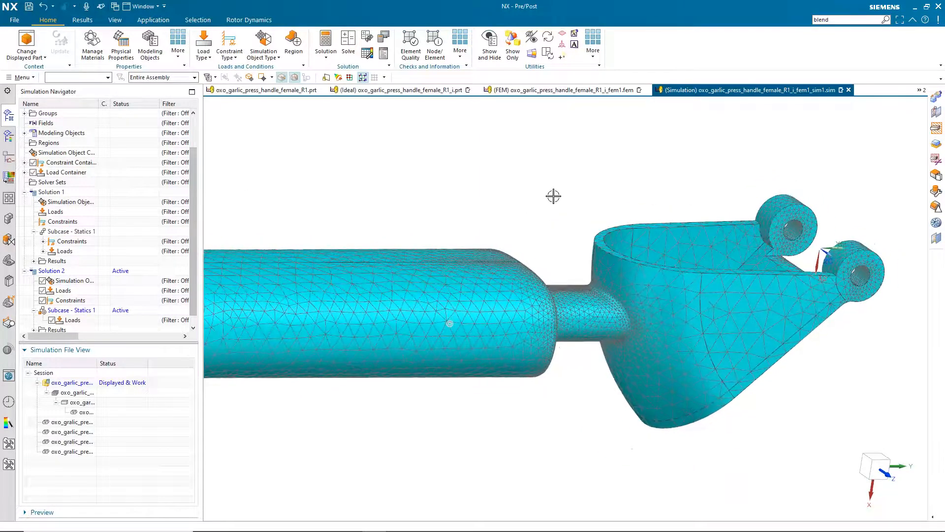
scroll(98, 173, up, 3)
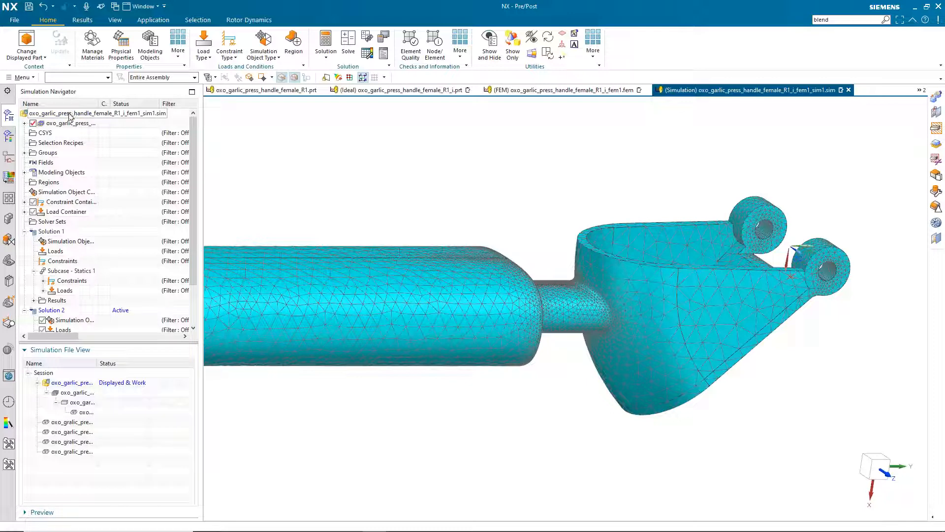
drag(193, 164, 192, 205)
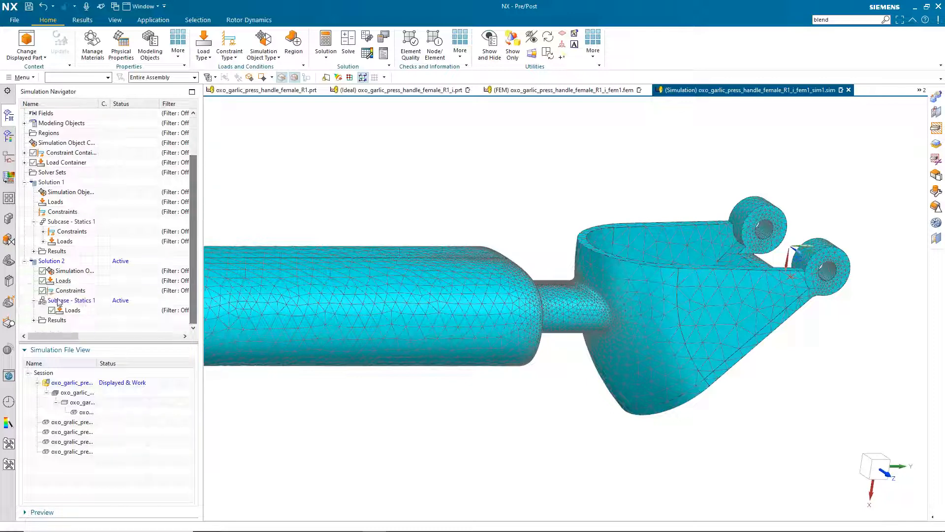
mouse_move(357, 187)
middle_down()
mouse_move(507, 179)
mouse_move(416, 164)
mouse_move(367, 269)
middle_up()
scroll(367, 269, up, 3)
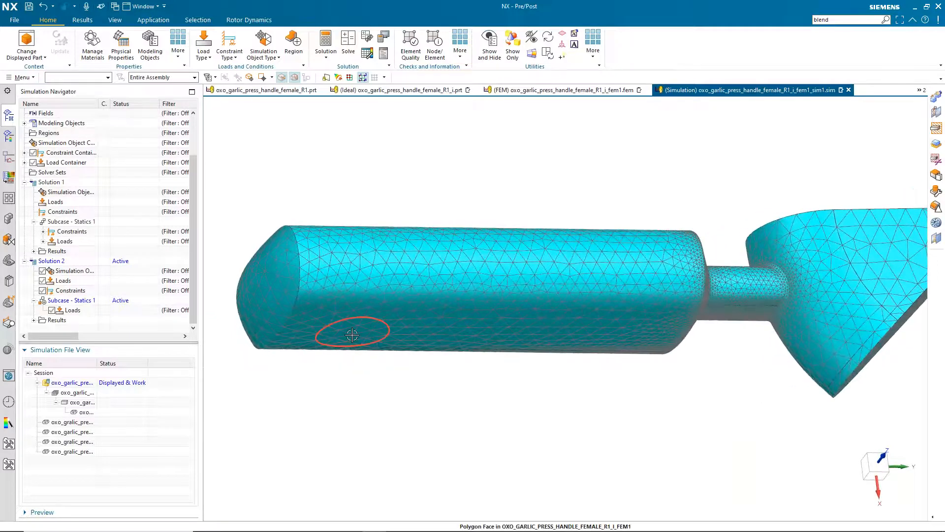
Add Force(1) from the Load Container to Solution 2's active subcase and view the hinge end
click(205, 53)
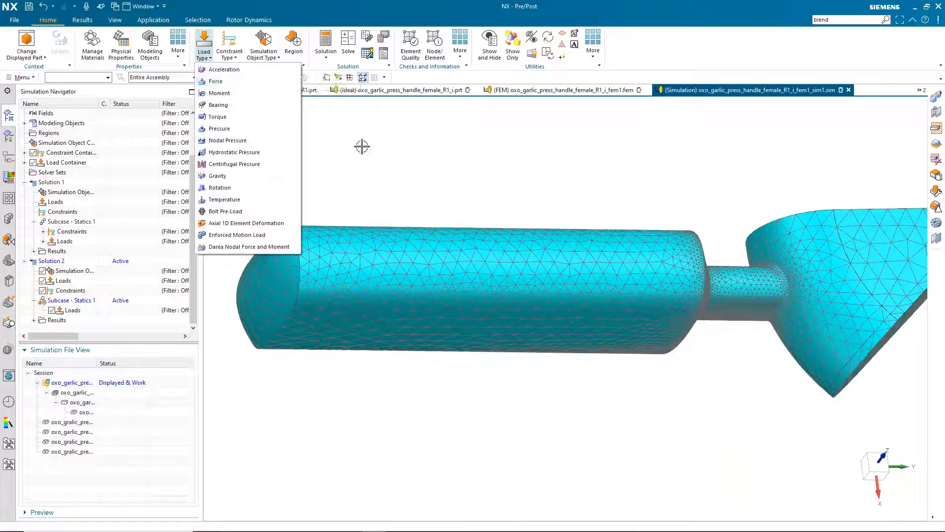
click(377, 152)
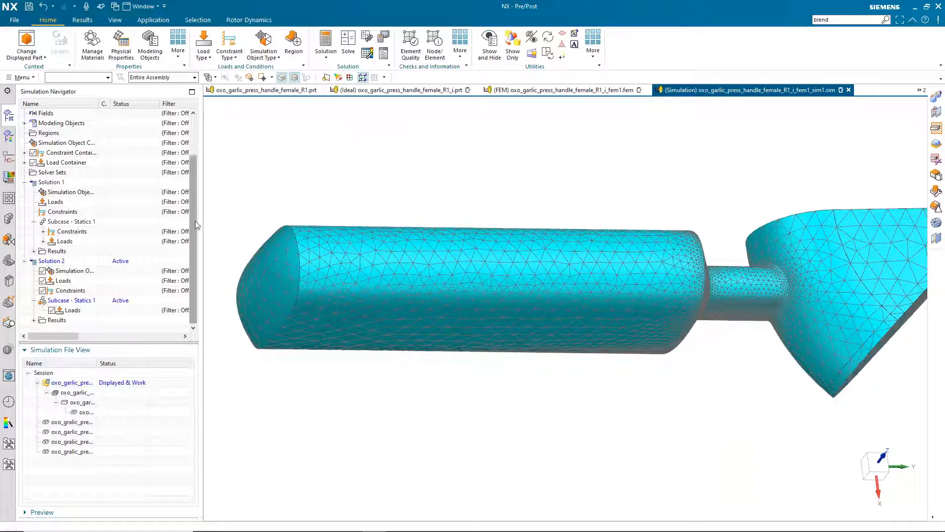
click(25, 153)
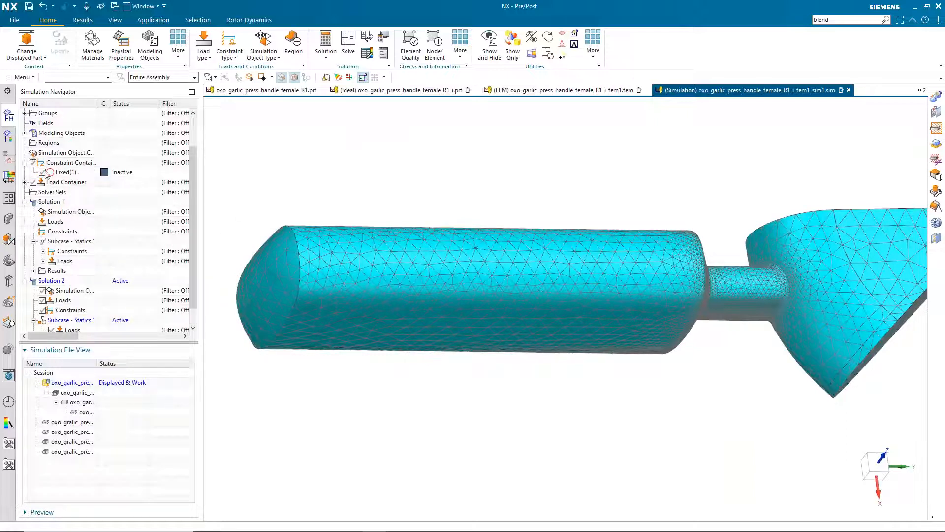
click(25, 182)
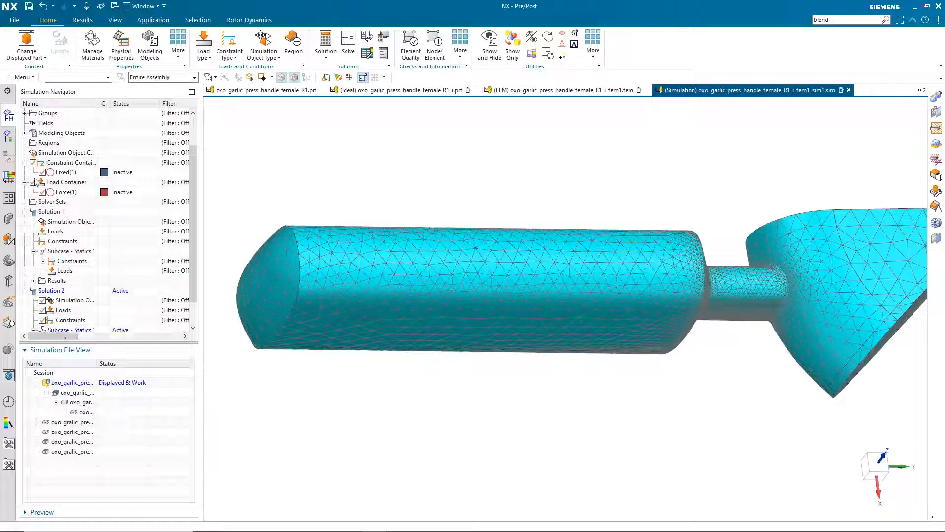
click(60, 193)
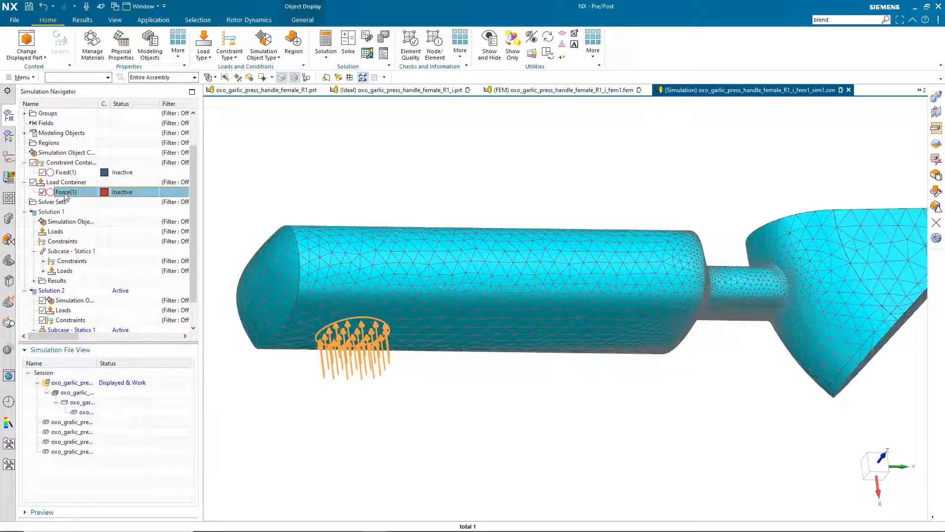
right_click(66, 196)
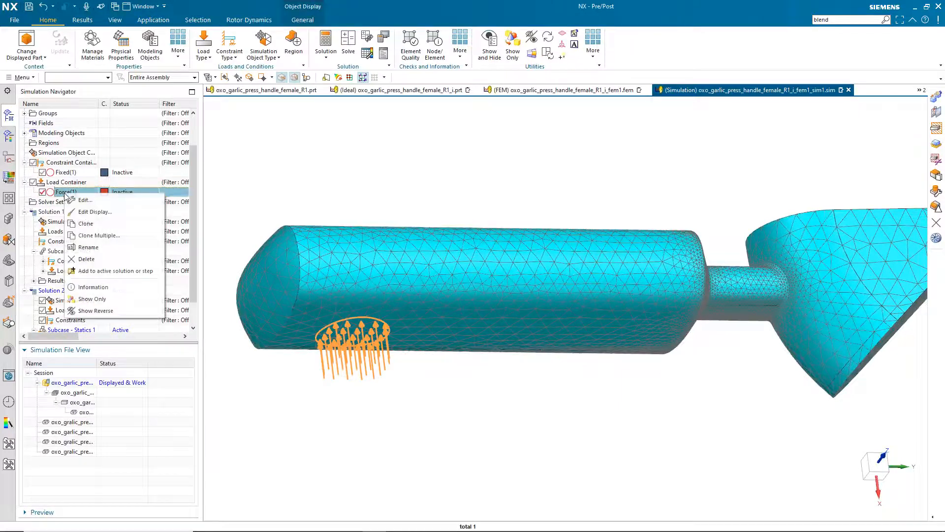
click(120, 272)
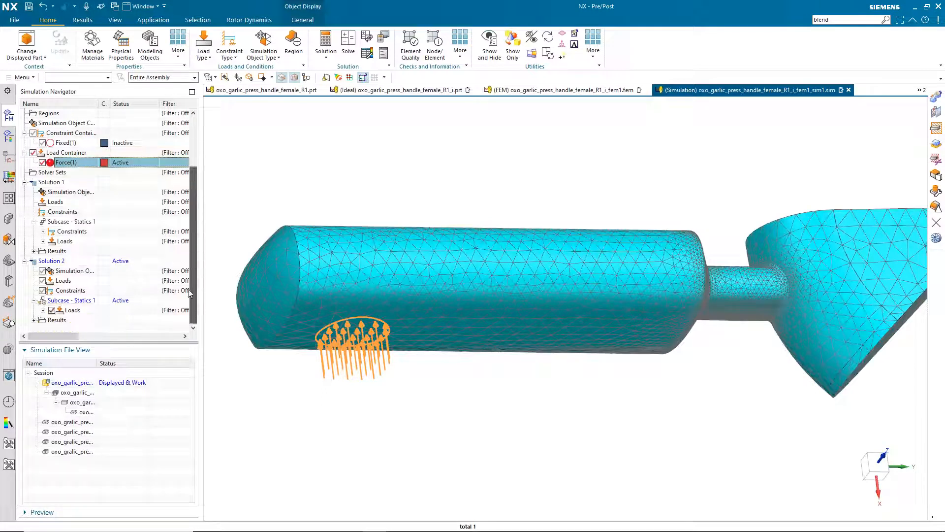
click(49, 313)
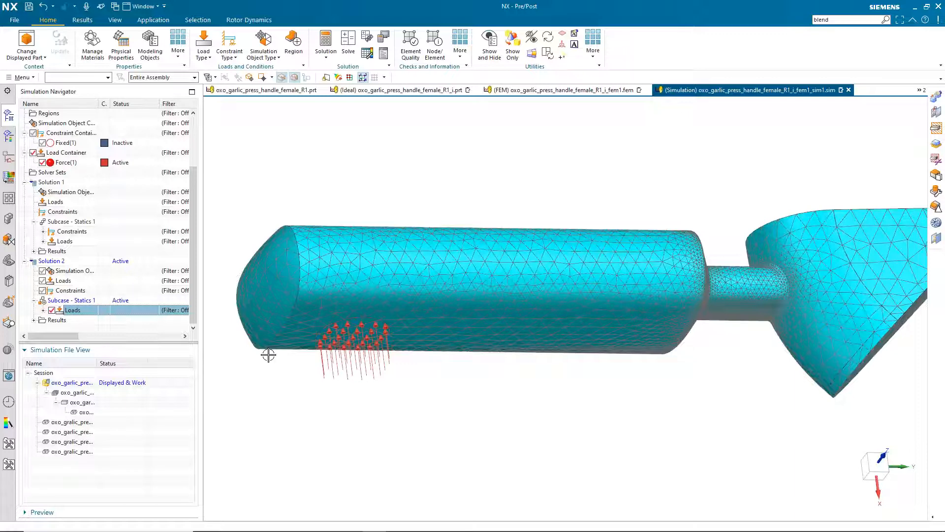
click(28, 284)
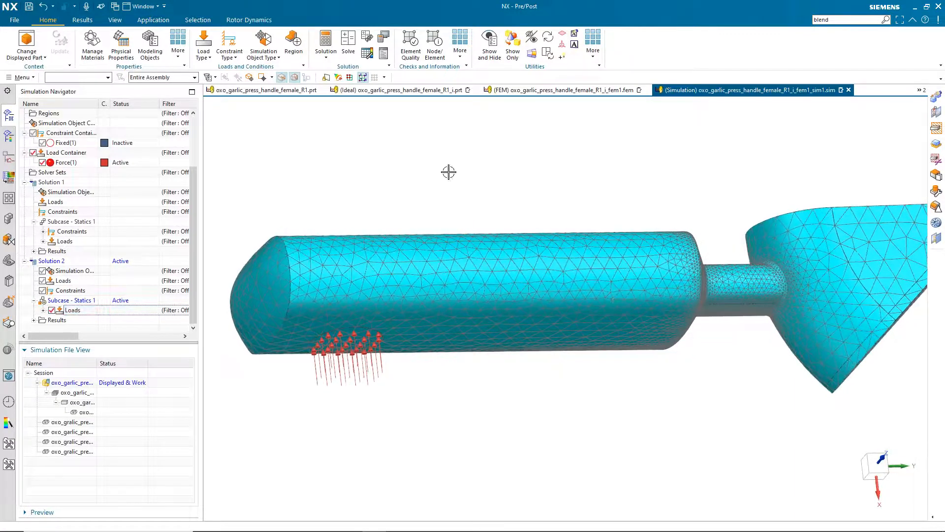
middle_drag(506, 132, 458, 129)
click(229, 49)
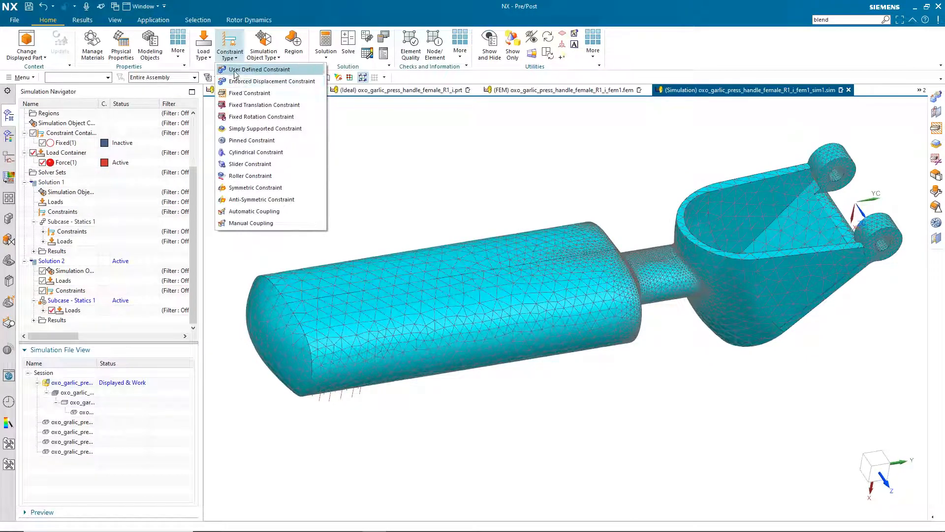
Start a User Defined Constraint and select the top and bottom lug hole faces
click(263, 70)
scroll(705, 352, up, 5)
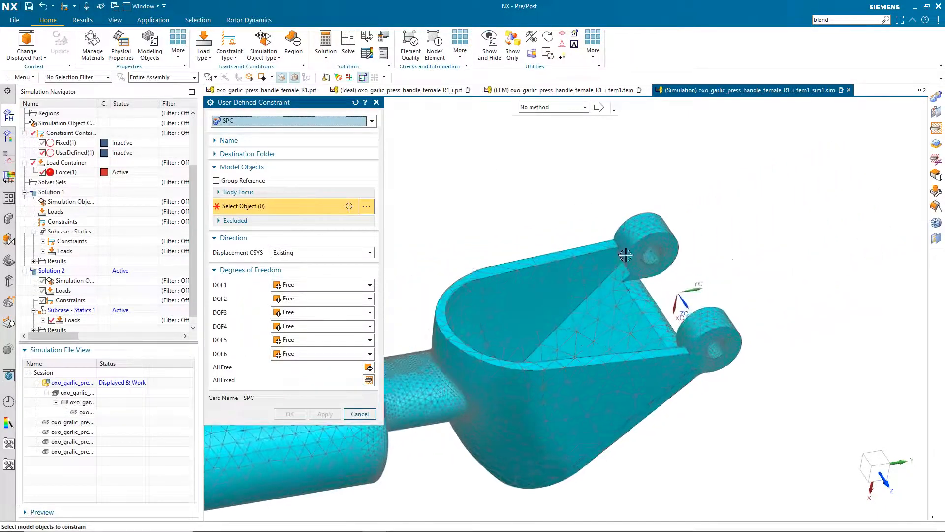
click(499, 239)
click(632, 434)
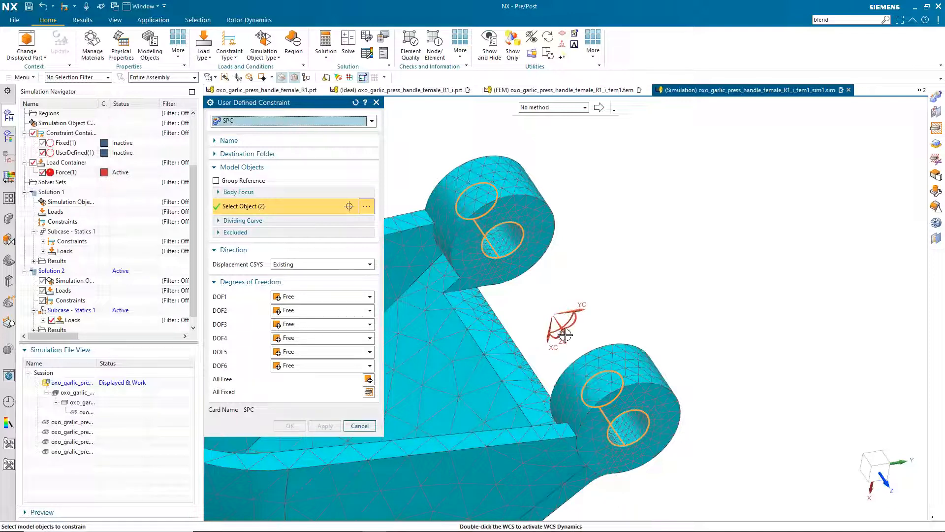
Set DOF6, DOF1, DOF2 and DOF3 to Fixed, leaving DOF4 and DOF5 free
click(302, 367)
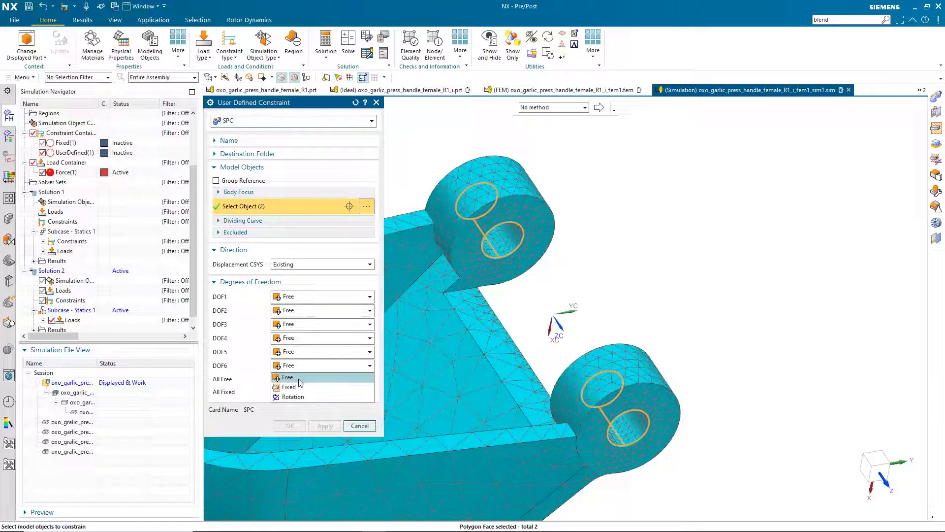
click(289, 387)
click(323, 303)
click(296, 318)
click(302, 311)
click(298, 333)
click(315, 324)
click(296, 346)
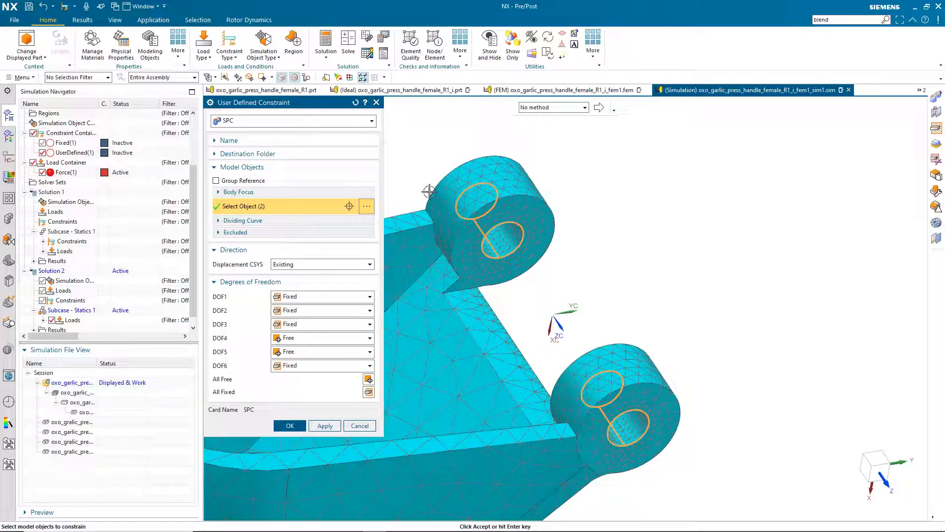
Create the UserDefined(1) hinge constraint, acknowledge the message, and inspect the constrained lug faces
click(290, 425)
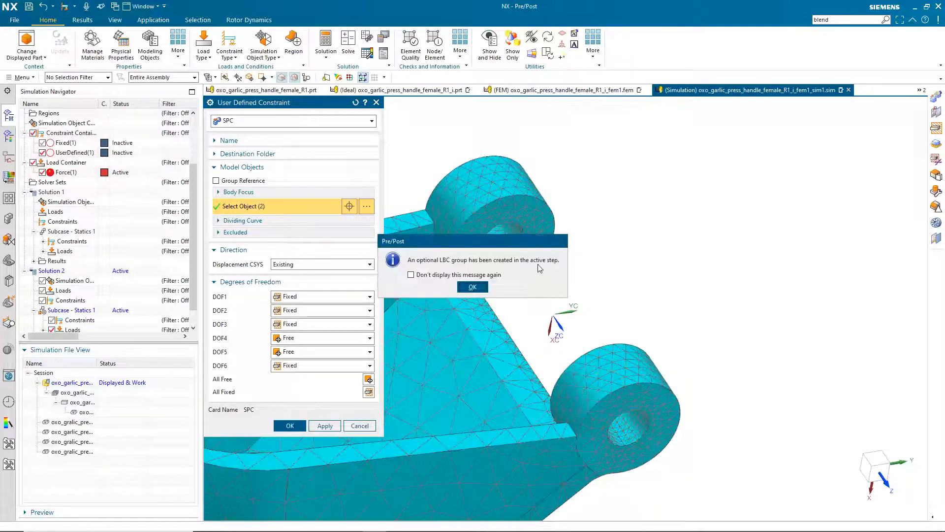
click(473, 287)
middle_drag(559, 264, 538, 291)
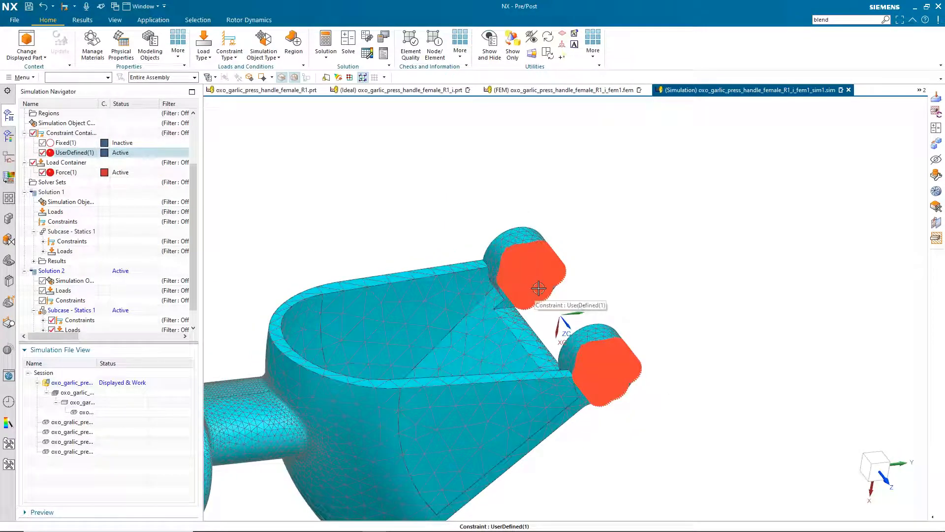
scroll(533, 281, down, 1)
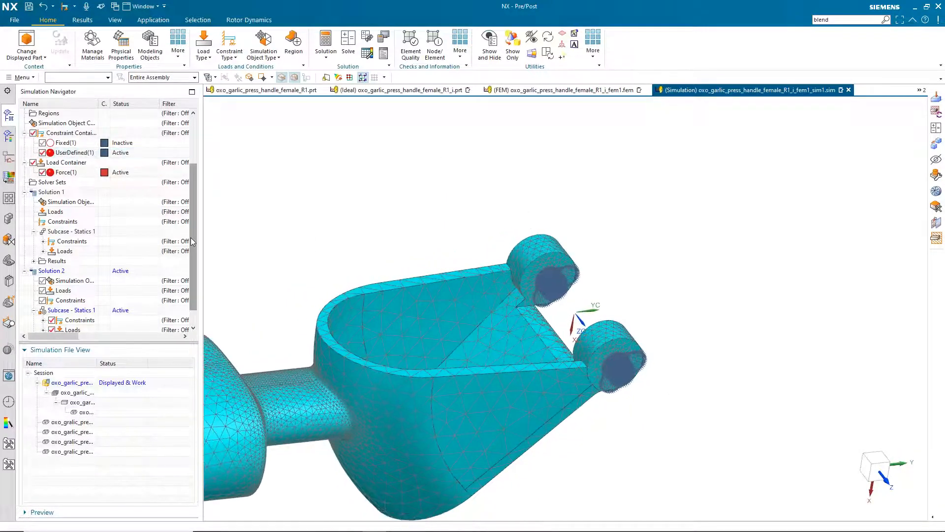
scroll(196, 241, down, 1)
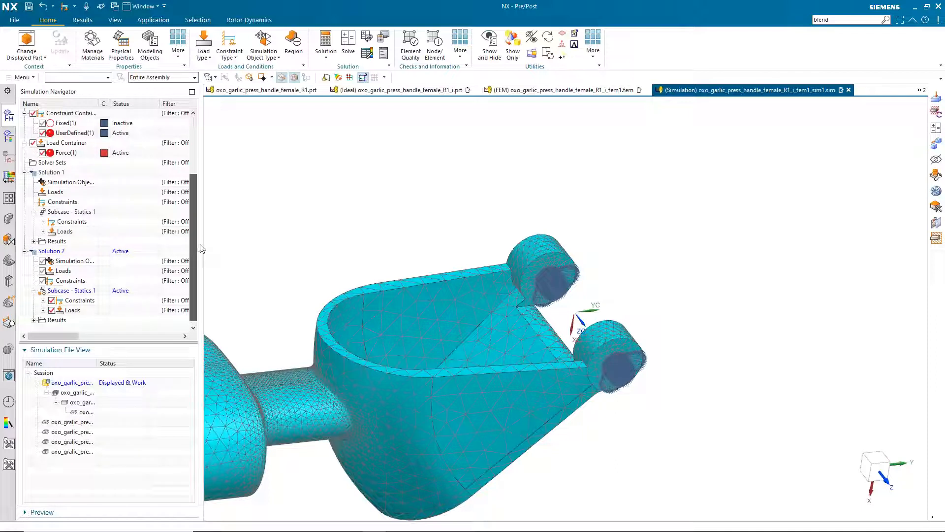
scroll(201, 249, up, 2)
scroll(204, 237, down, 2)
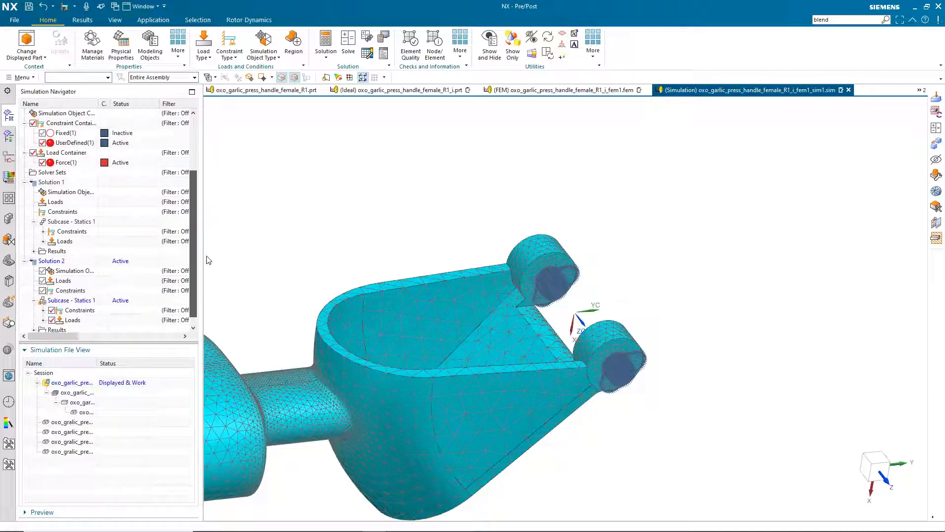
Solve Solution 2 with Nastran, skip the message review, and close the job monitor and Information window
right_click(77, 252)
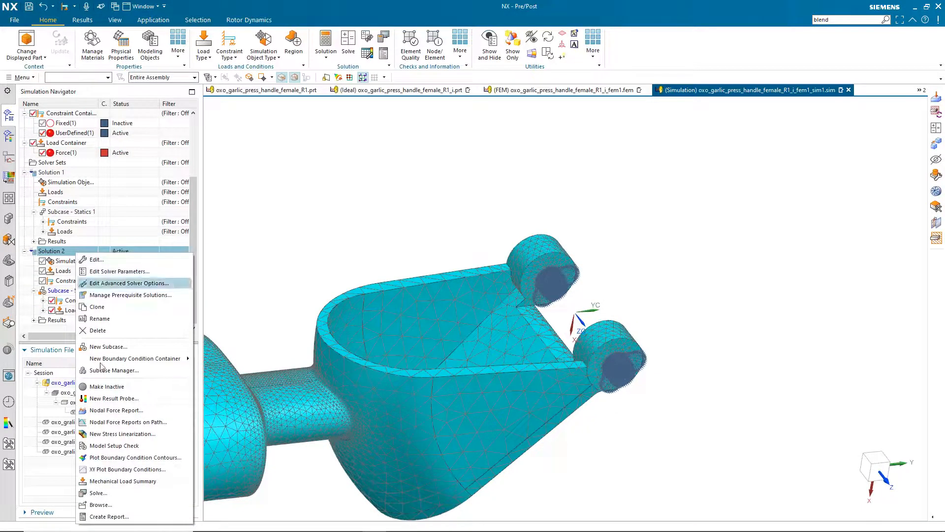
click(143, 493)
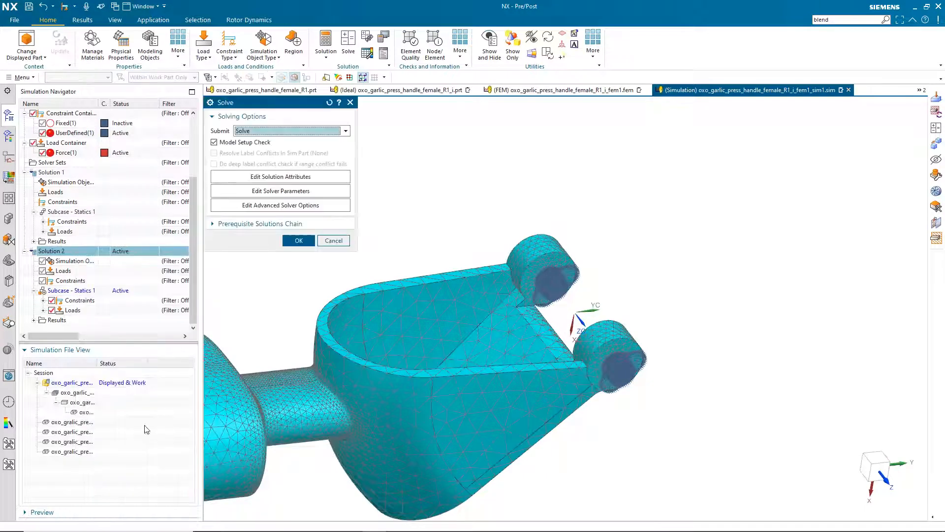
click(297, 240)
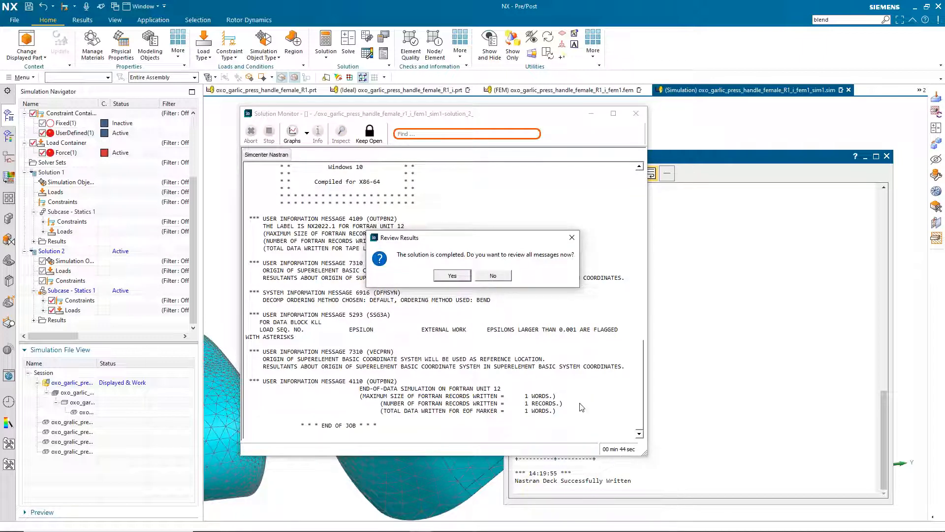
click(493, 276)
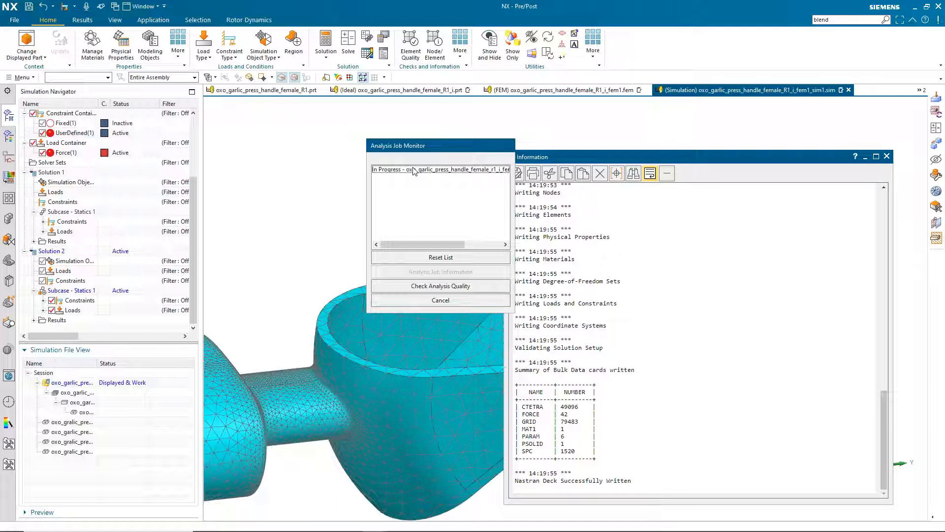
click(423, 300)
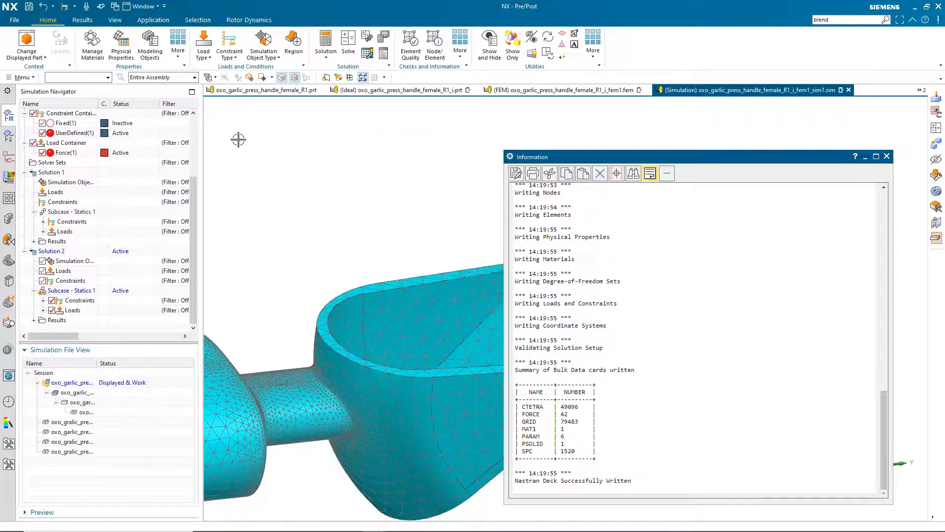
click(887, 157)
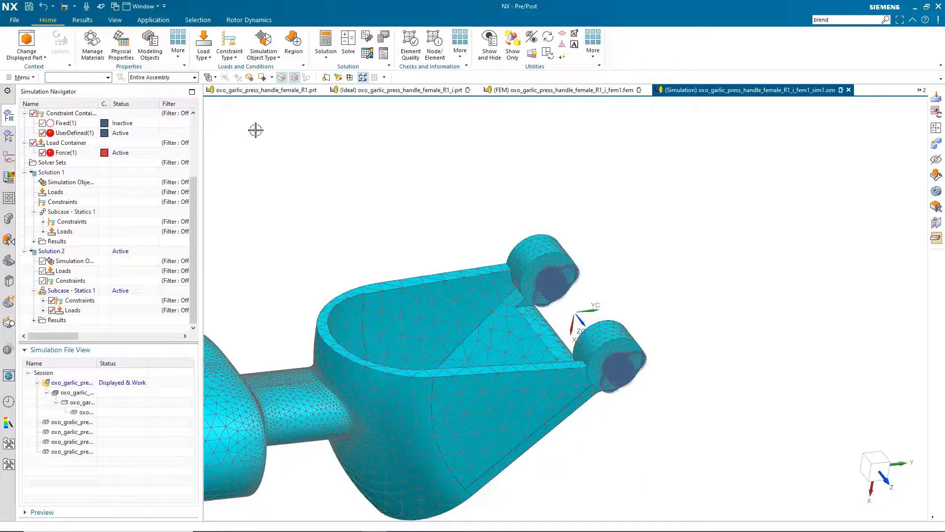
Load Solution 2's Structural results and plot the elemental Von Mises stress
click(9, 136)
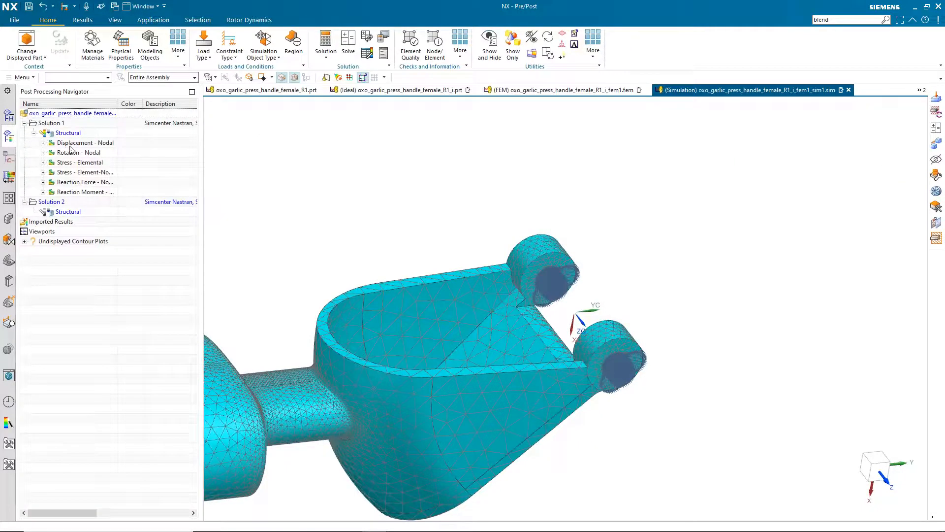
click(67, 213)
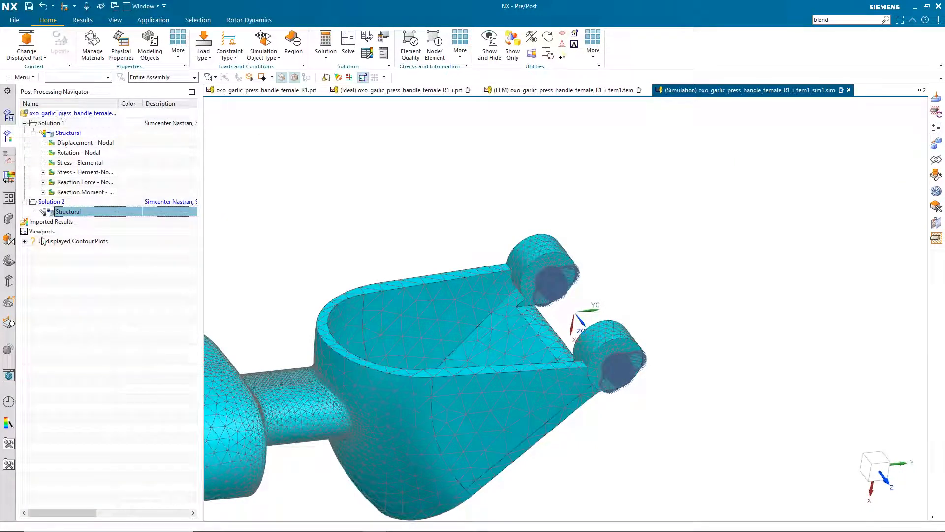
double_click(70, 212)
click(34, 212)
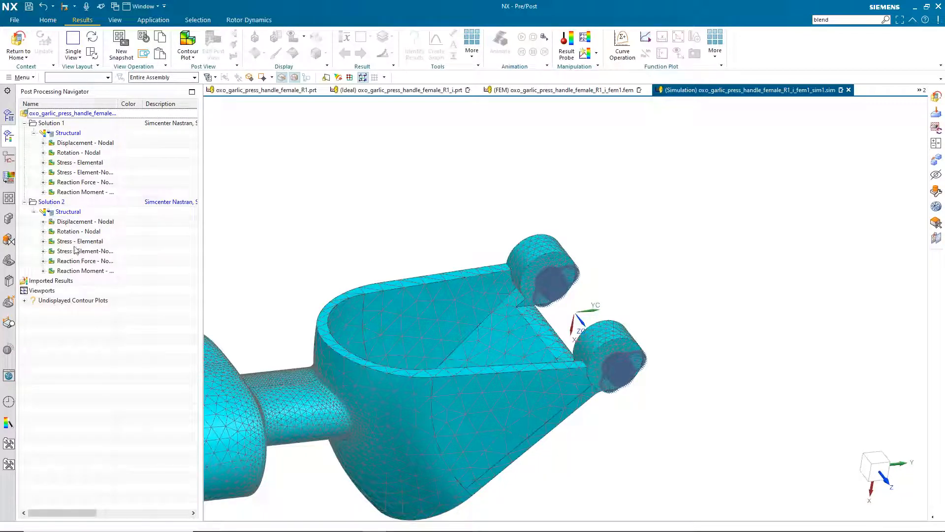
double_click(76, 242)
Inspect stresses at the lug rings, cup and neck, then return to the simulation model
scroll(592, 245, up, 3)
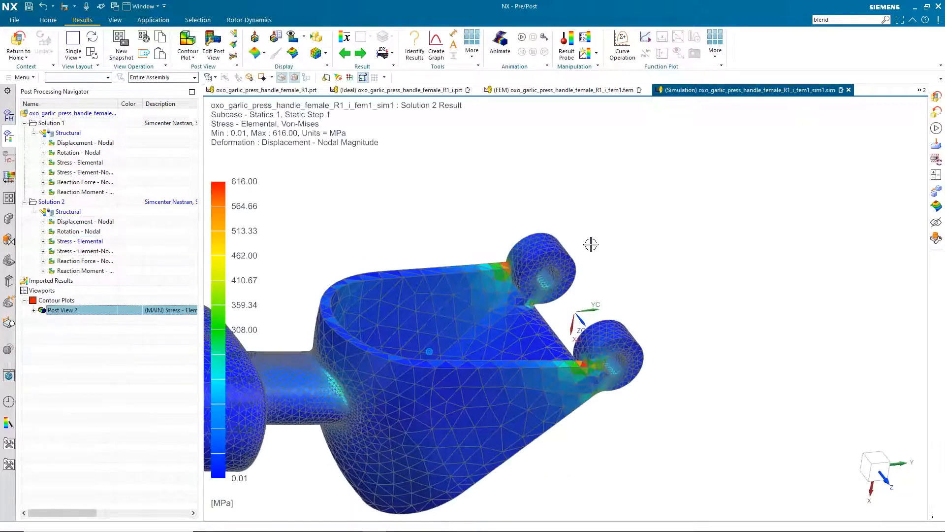
scroll(653, 251, up, 1)
middle_drag(700, 287, 675, 275)
middle_drag(603, 433, 568, 324)
scroll(426, 198, down, 2)
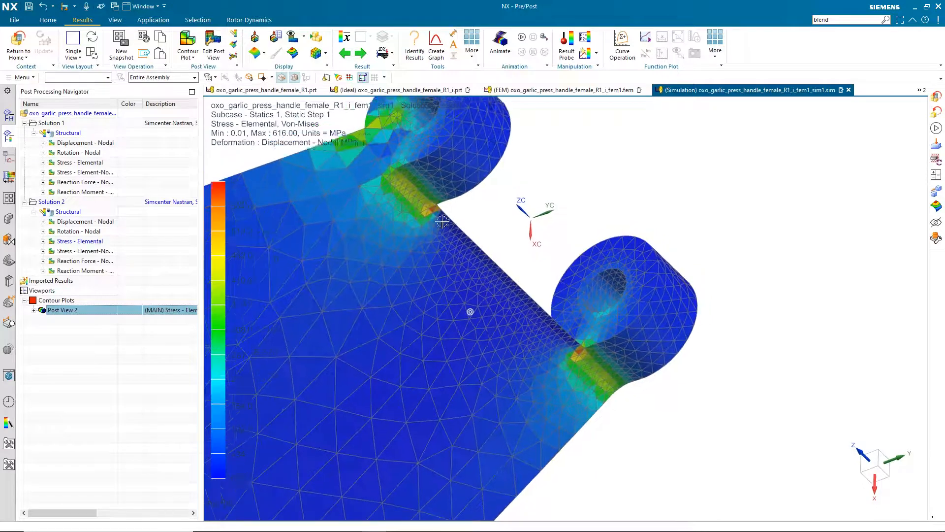
middle_drag(426, 197, 574, 186)
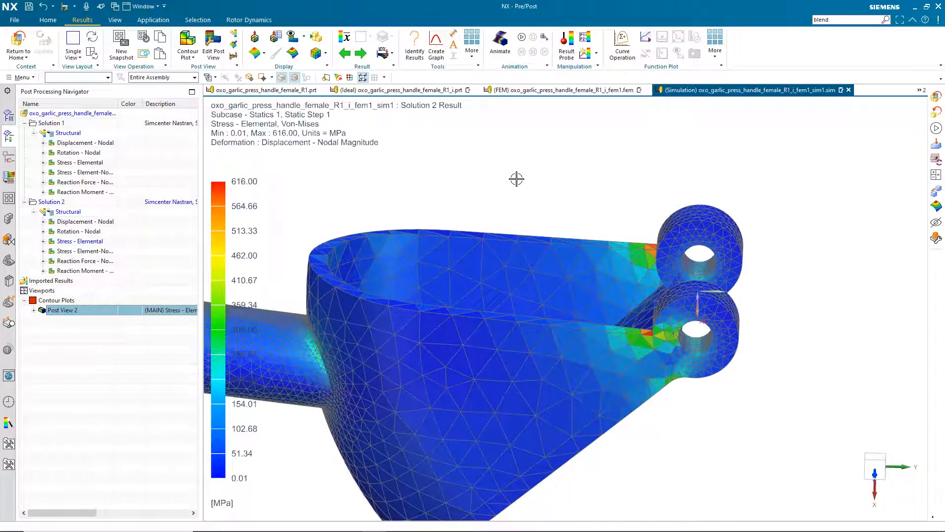
mouse_move(516, 179)
middle_down()
mouse_move(567, 169)
mouse_move(709, 191)
middle_up()
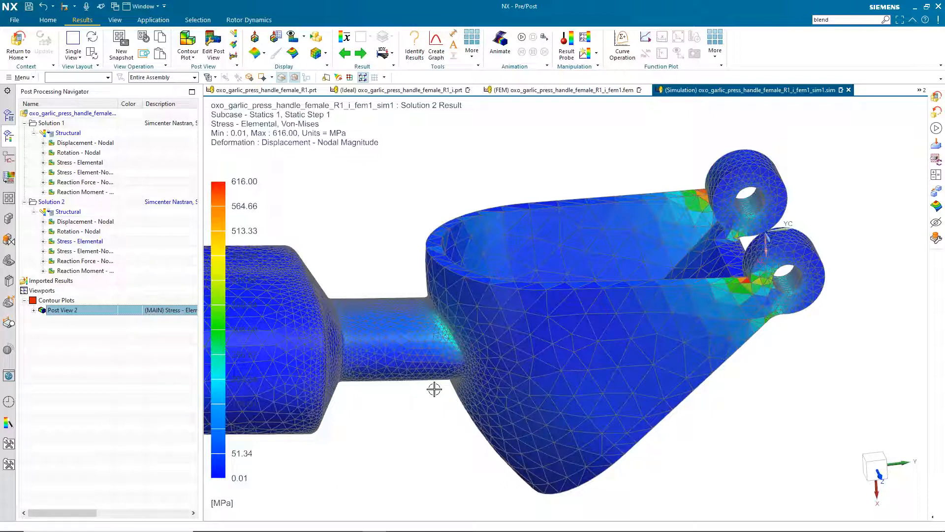
click(22, 41)
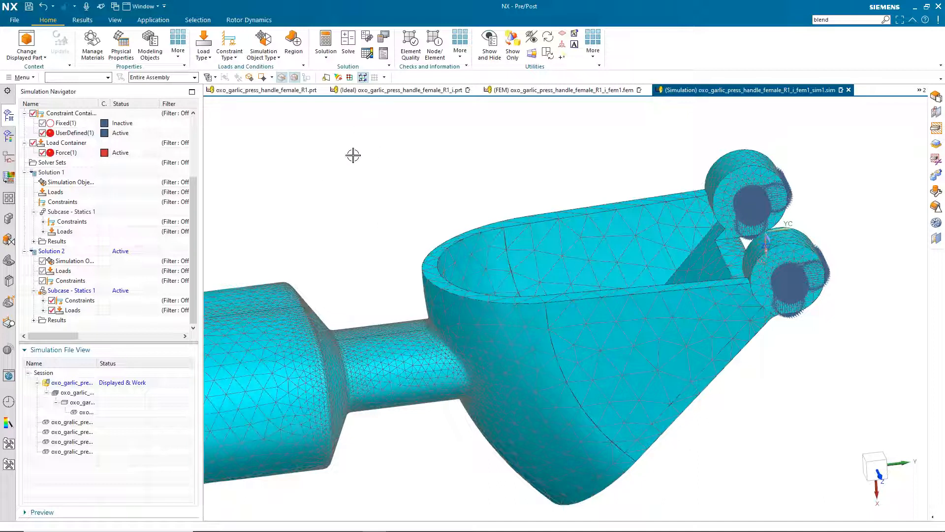
In the idealized part, offset both cylindrical neck faces outward by 1.5 mm
click(389, 92)
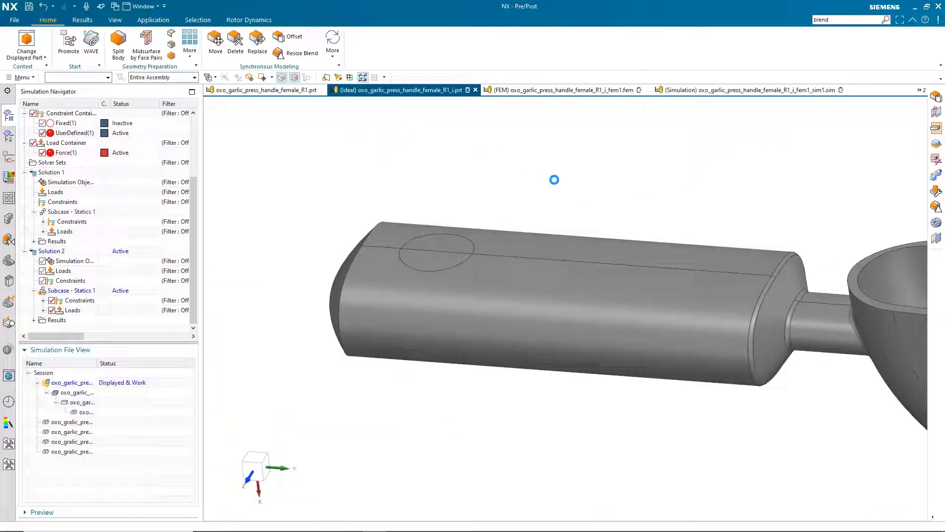
middle_drag(522, 172, 504, 153)
scroll(505, 152, up, 3)
click(288, 38)
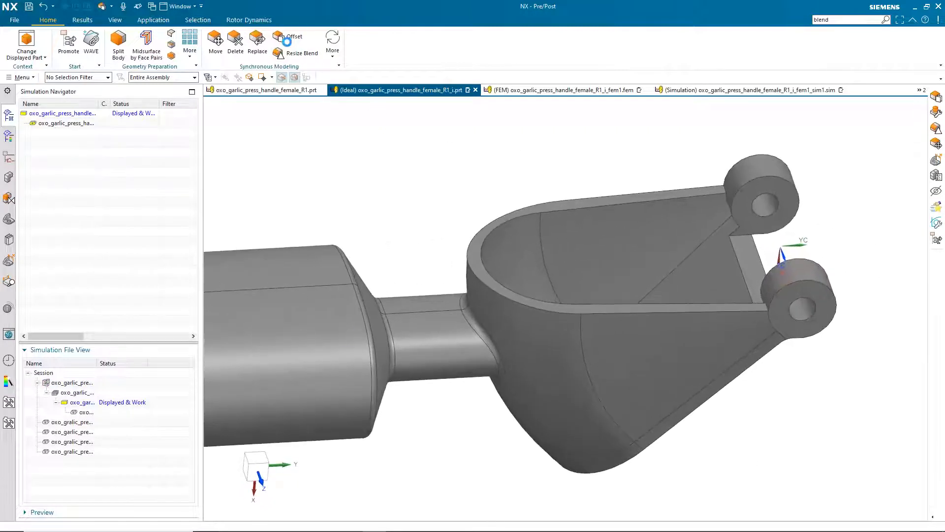
scroll(381, 131, up, 5)
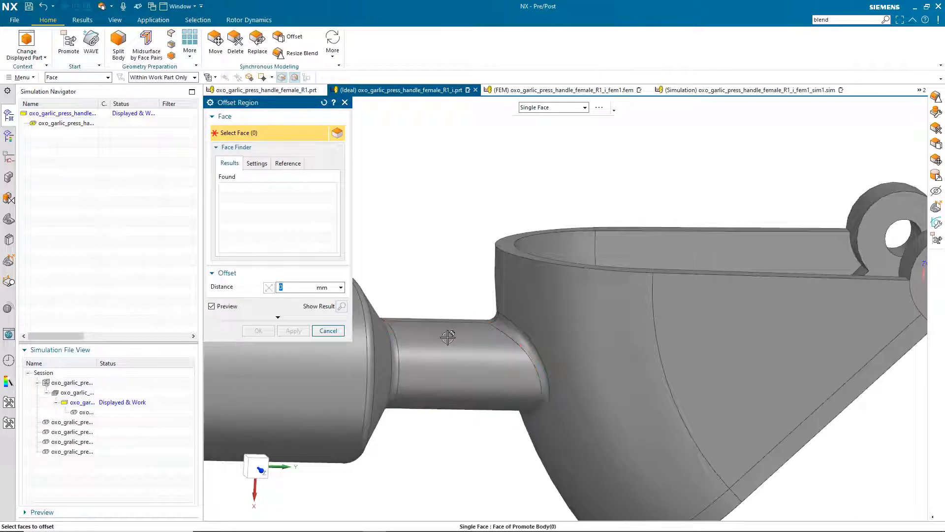
click(440, 326)
middle_drag(440, 325, 443, 302)
click(417, 305)
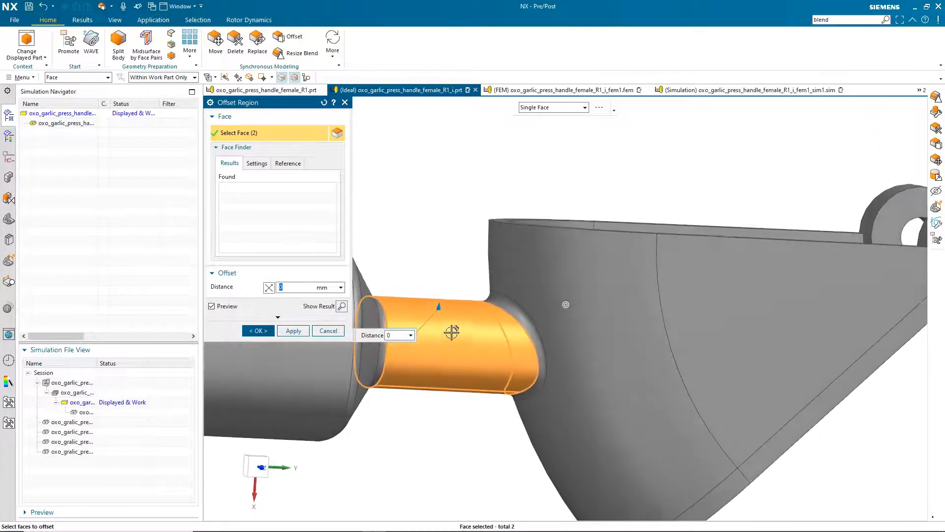
drag(438, 306, 442, 289)
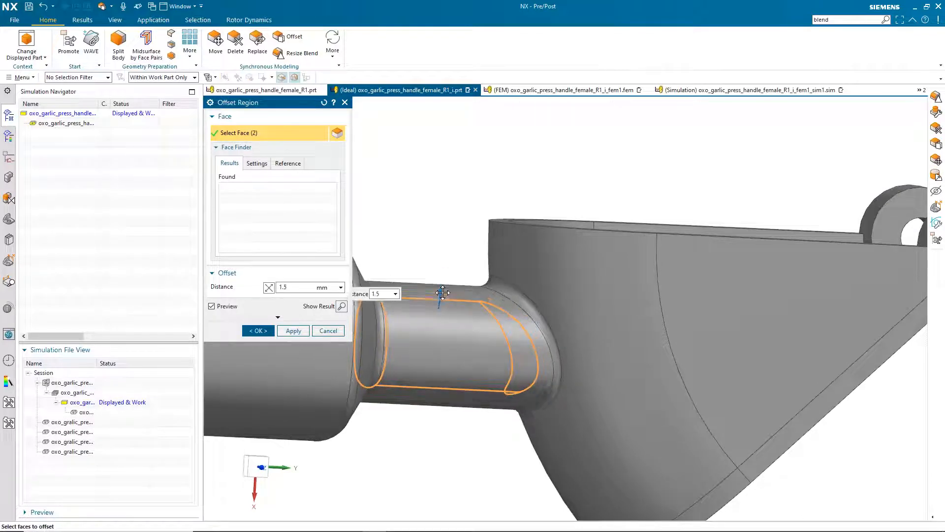
click(294, 331)
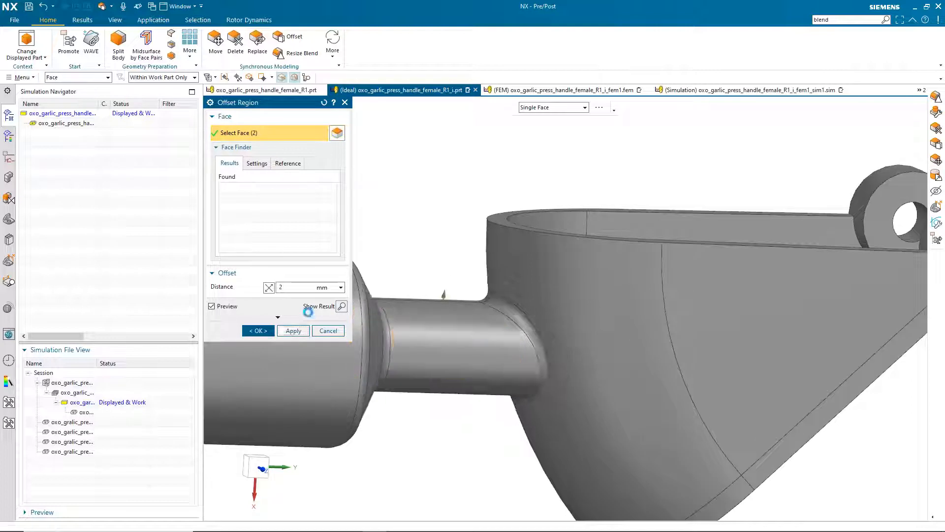
Resize the blend where the neck meets the bowl to a 2 mm radius
click(300, 53)
click(564, 315)
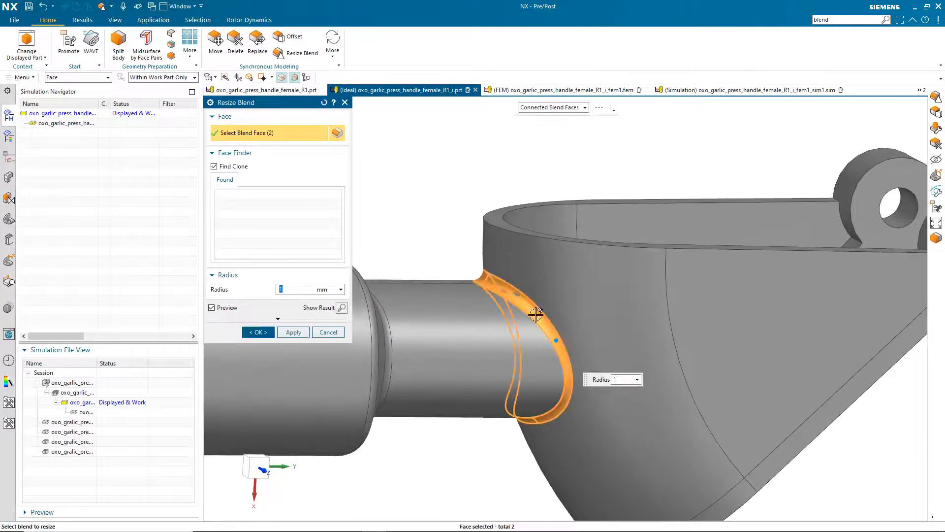
mouse_move(550, 309)
middle_down()
mouse_move(505, 355)
mouse_move(512, 340)
middle_up()
text(2.5)
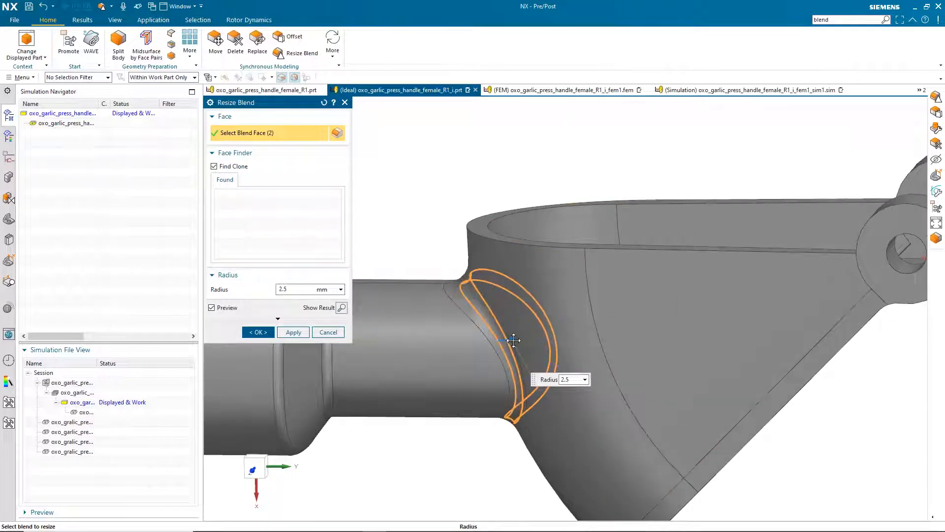
drag(513, 341, 510, 340)
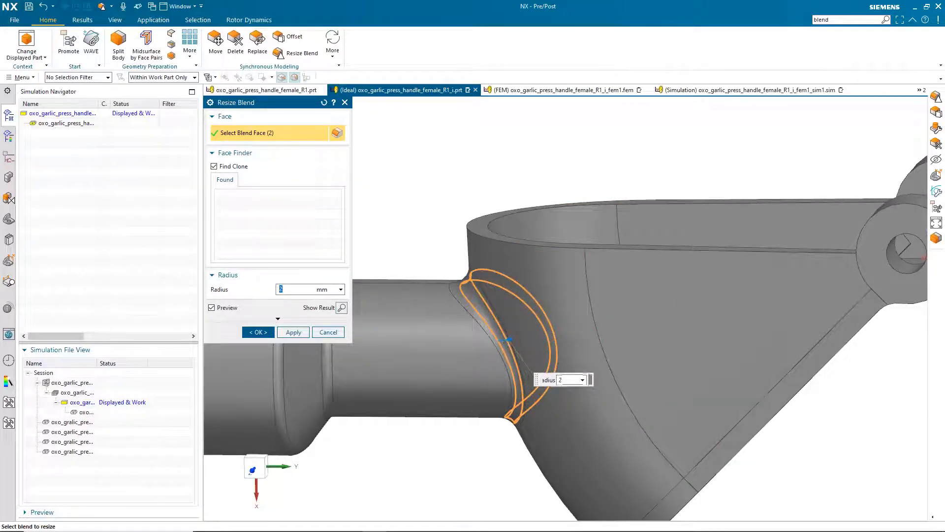
click(294, 332)
Enlarge the blend beneath the hinge lugs to a 3.5 mm radius
middle_drag(383, 256, 685, 298)
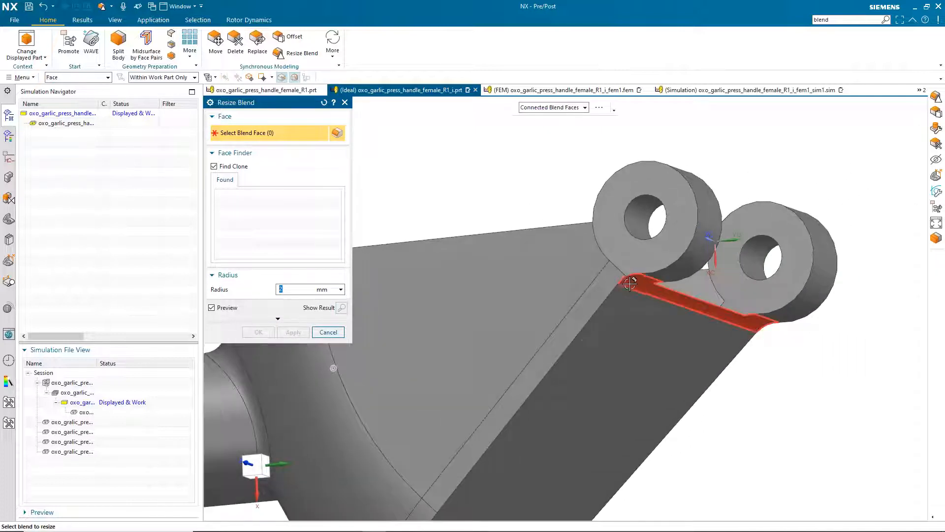
click(685, 298)
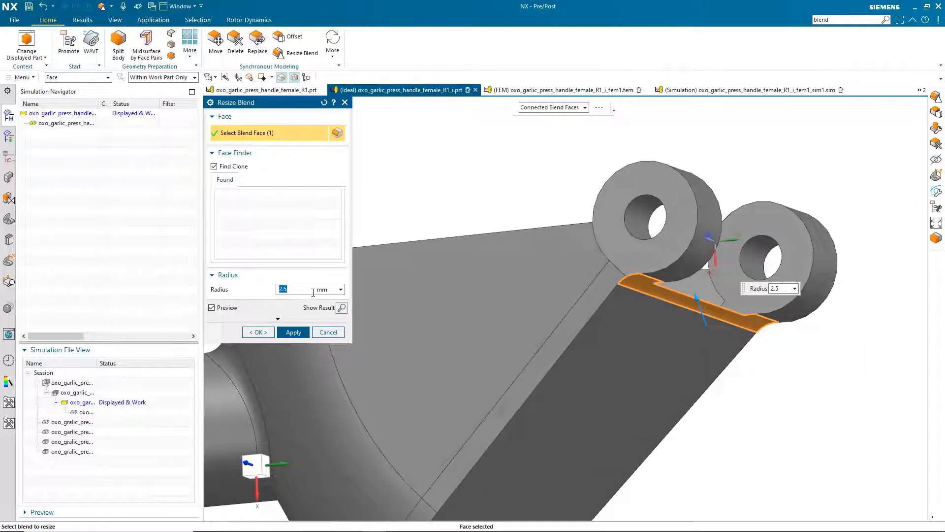
key(Return)
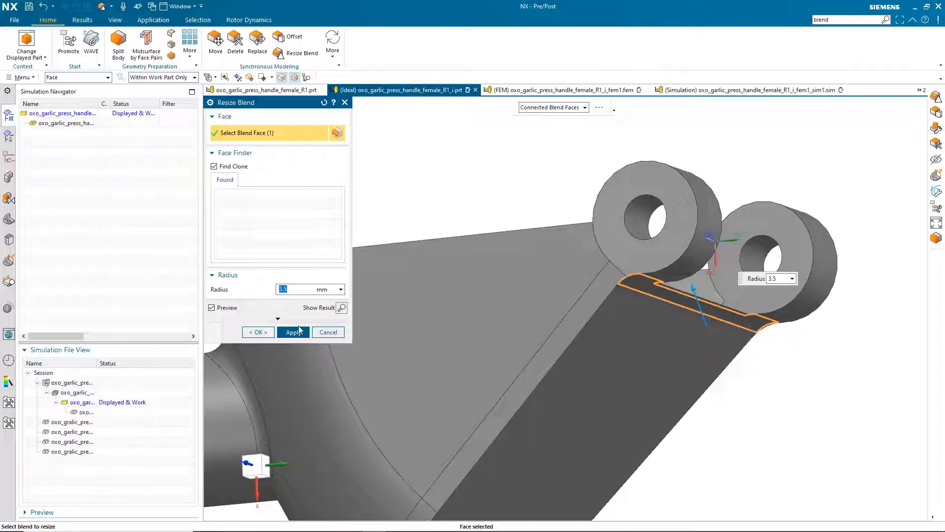
click(259, 333)
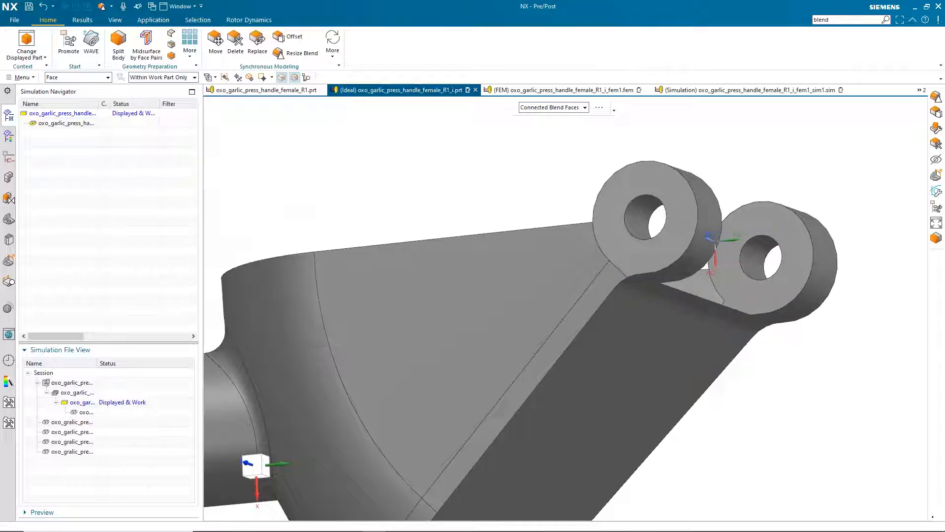
click(154, 21)
In Modeling, round the two lug-root edges with 2 mm edge blends
key(ctrl+m)
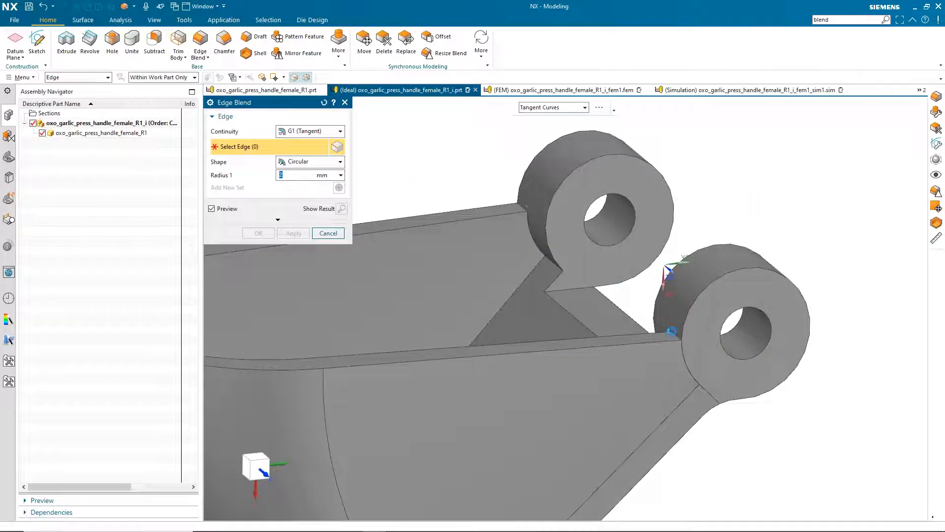
click(672, 330)
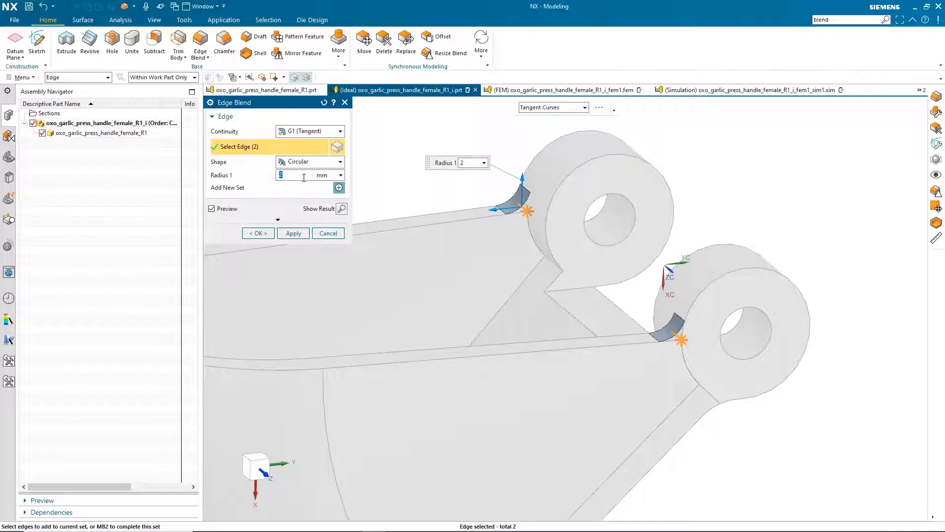
click(258, 233)
Switch back to the Pre/Post application and view the handle from near the top
click(224, 20)
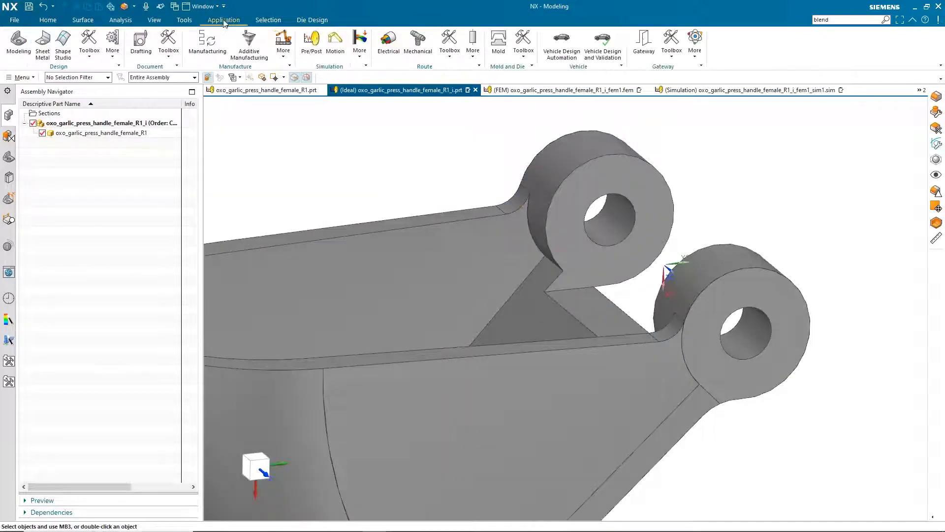
click(312, 40)
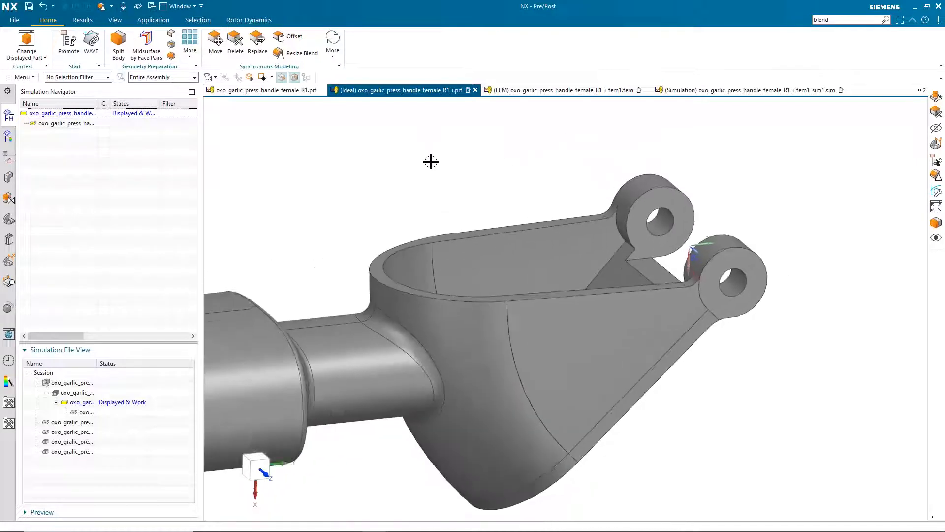
middle_drag(430, 162, 391, 264)
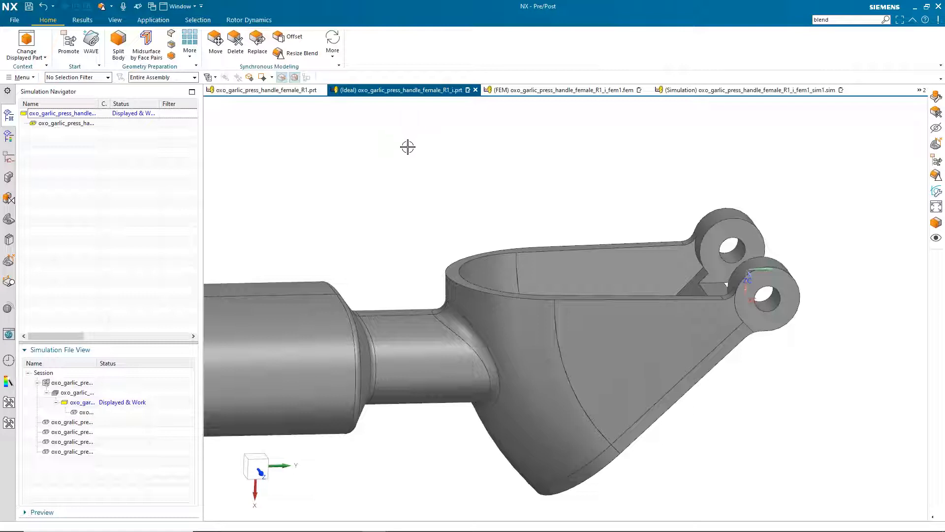
Open the handle's FEM, dismiss the update log, and update the tetrahedral mesh to the new geometry
click(532, 89)
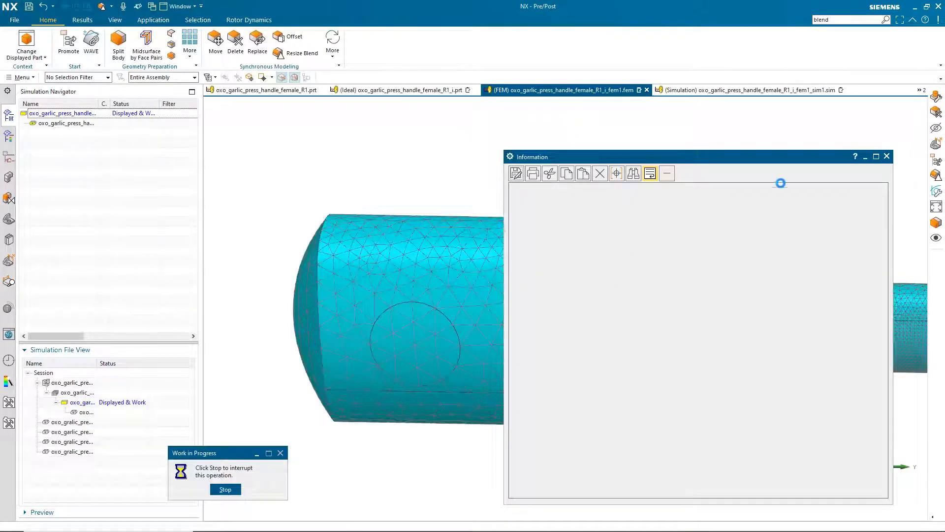
click(887, 156)
middle_drag(680, 151, 589, 164)
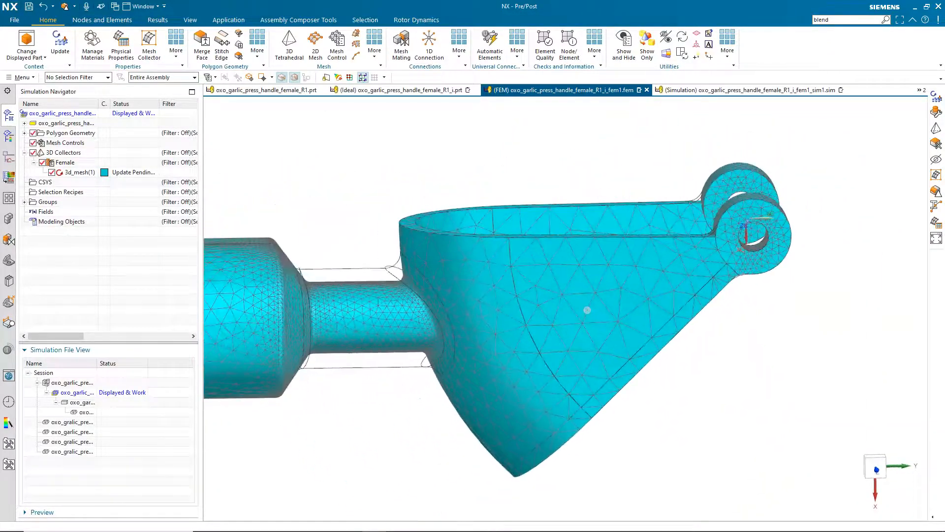
click(61, 46)
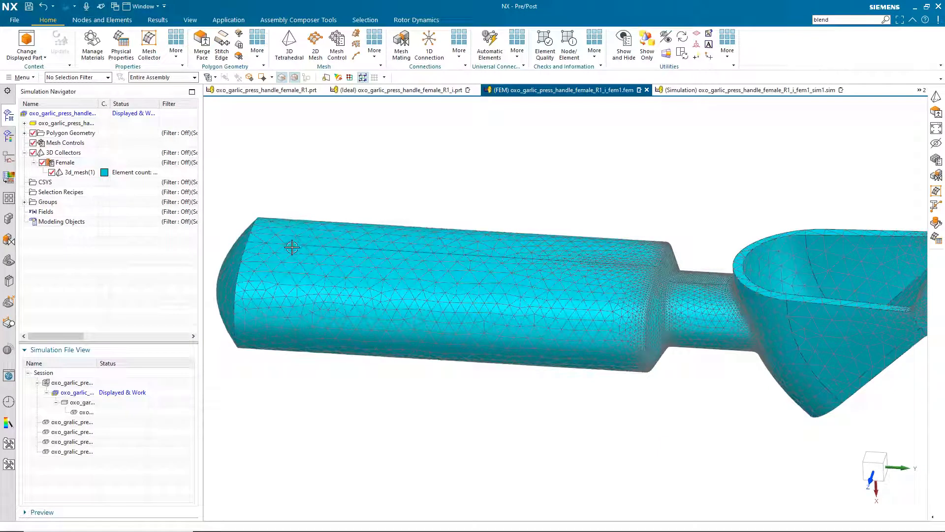
middle_drag(313, 237, 338, 249)
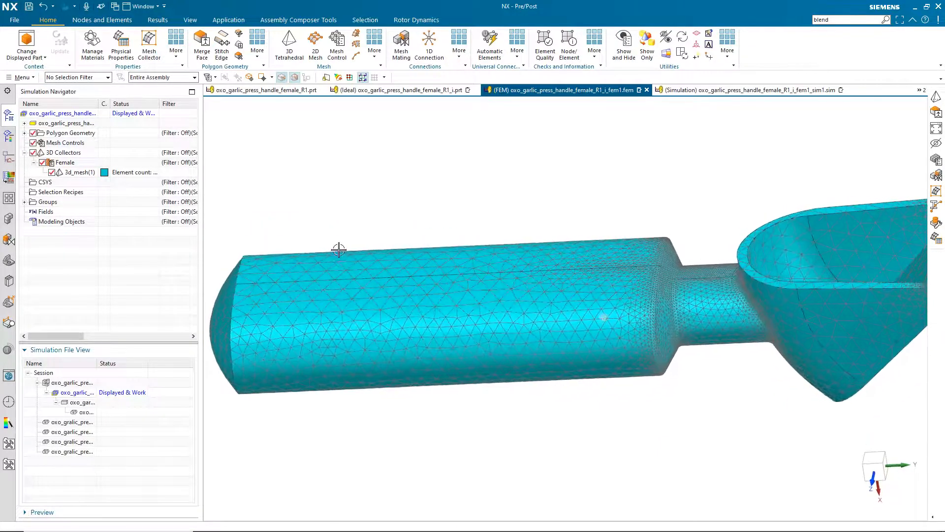
middle_drag(473, 229, 309, 220)
middle_drag(414, 197, 360, 226)
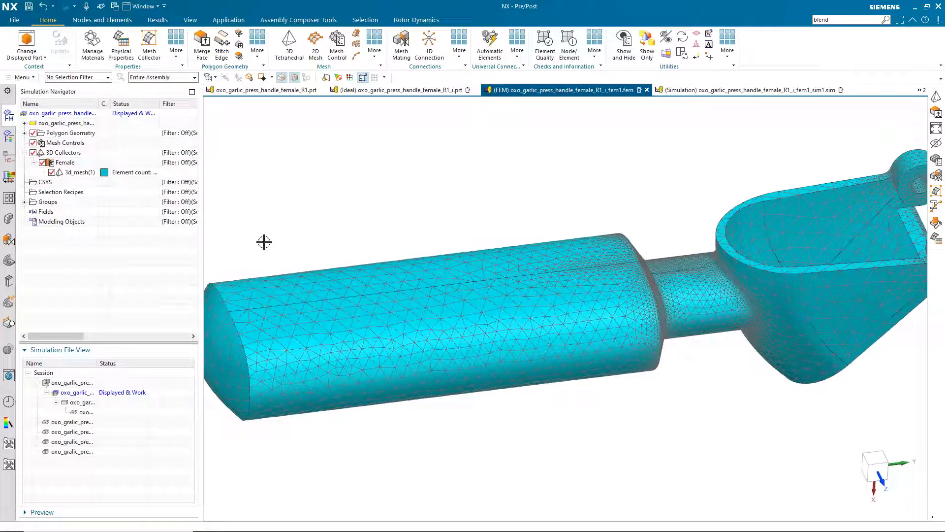
Switch to the handle's .sim file and review the solutions in the Simulation Navigator
click(711, 91)
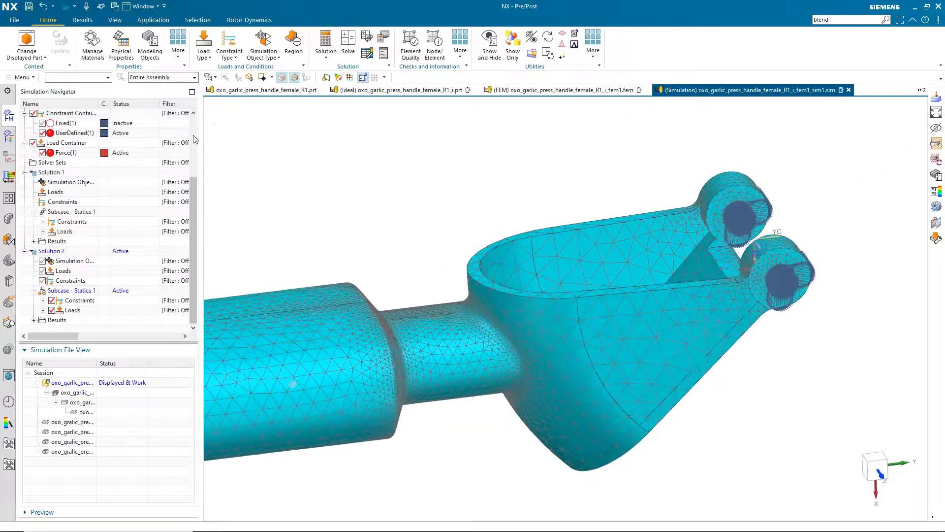
scroll(152, 197, up, 3)
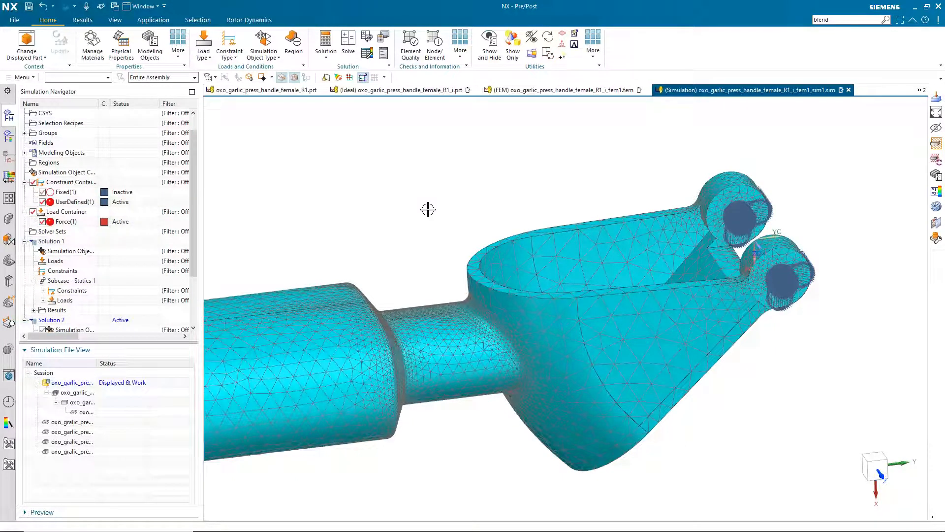
scroll(61, 306, down, 1)
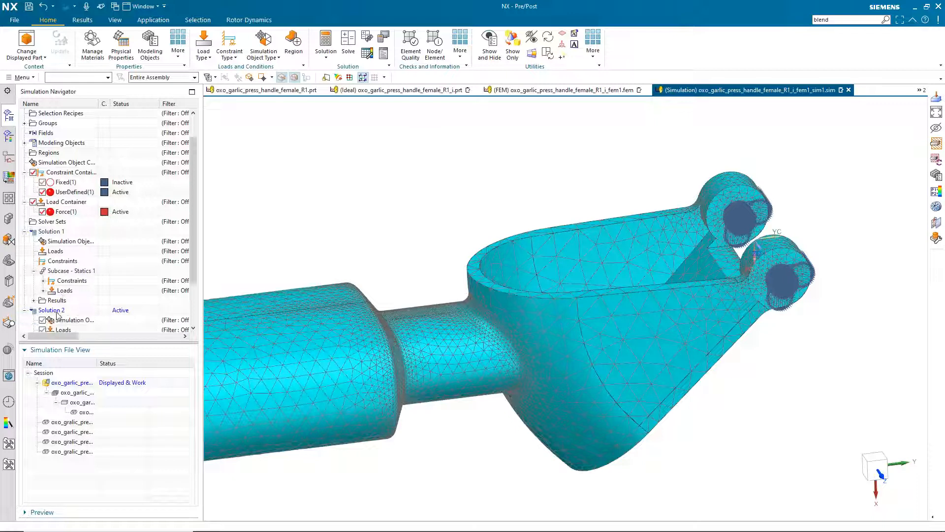